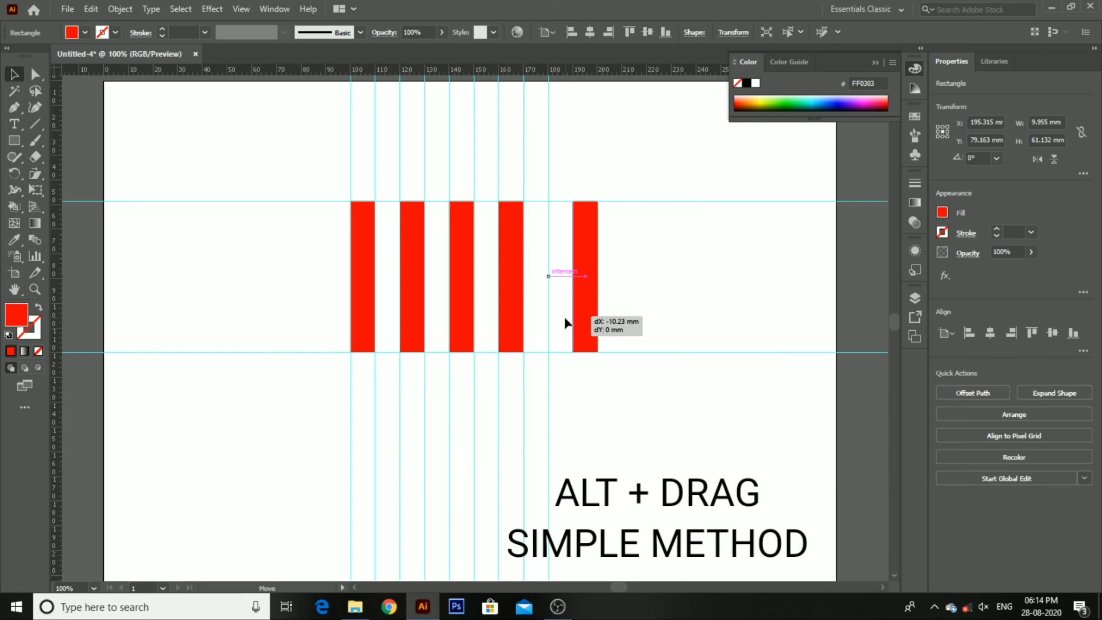
Draw a closed diagonal band with the Pen tool from the first red bar's top edge to the second bar's bottom edge
click(500, 423)
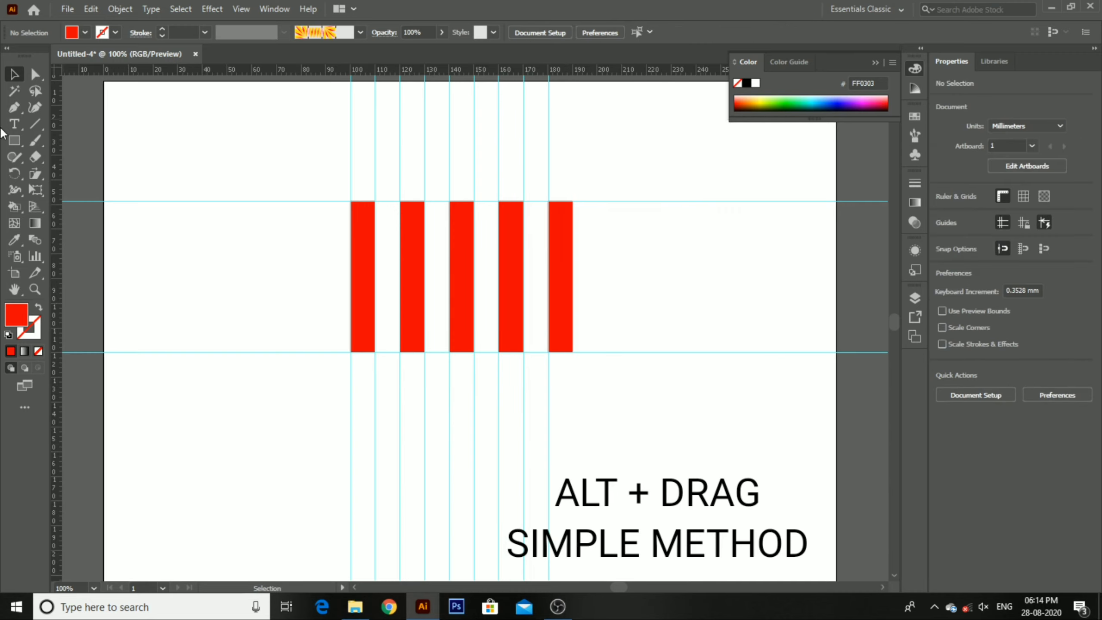
click(20, 106)
click(351, 201)
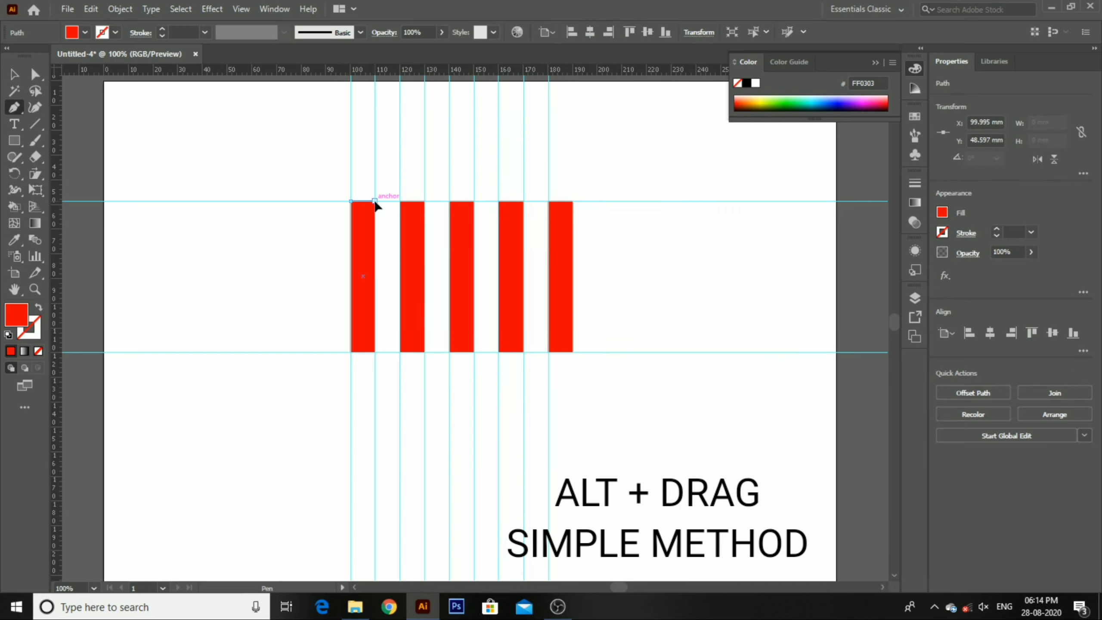
click(375, 201)
click(424, 351)
click(399, 352)
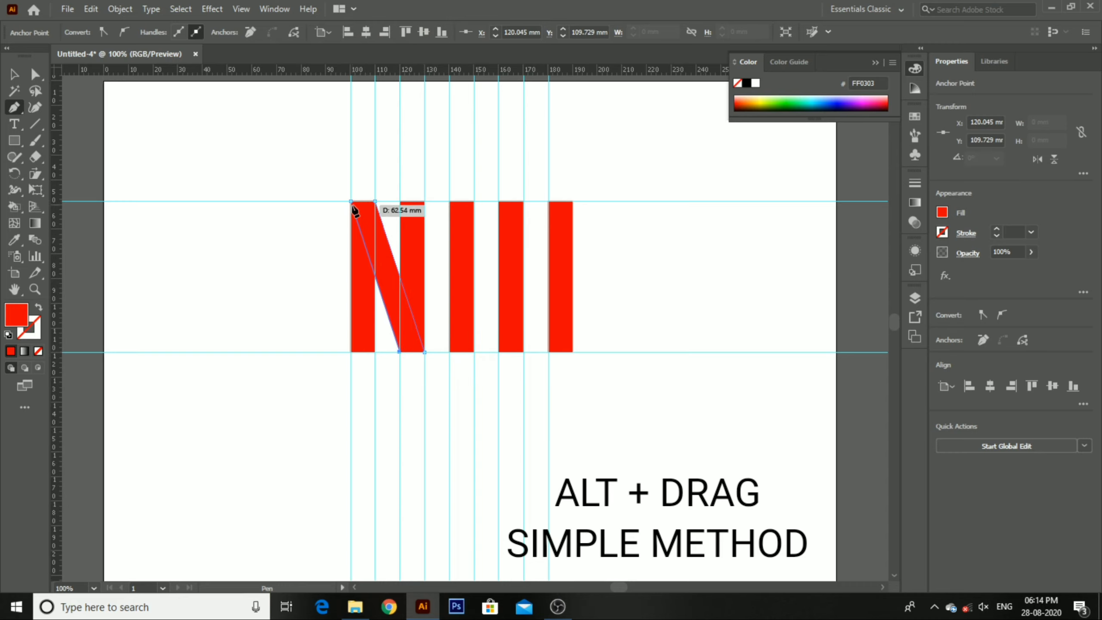
click(351, 202)
Change the diagonal band's fill colour to yellow, E1FF06
double_click(17, 314)
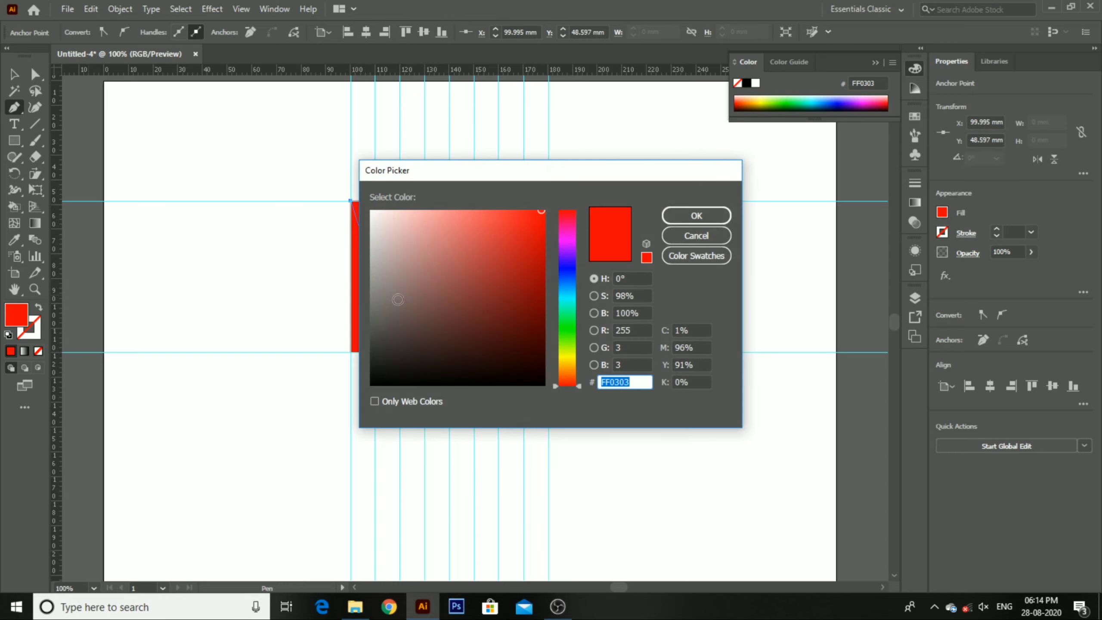
click(566, 357)
click(697, 215)
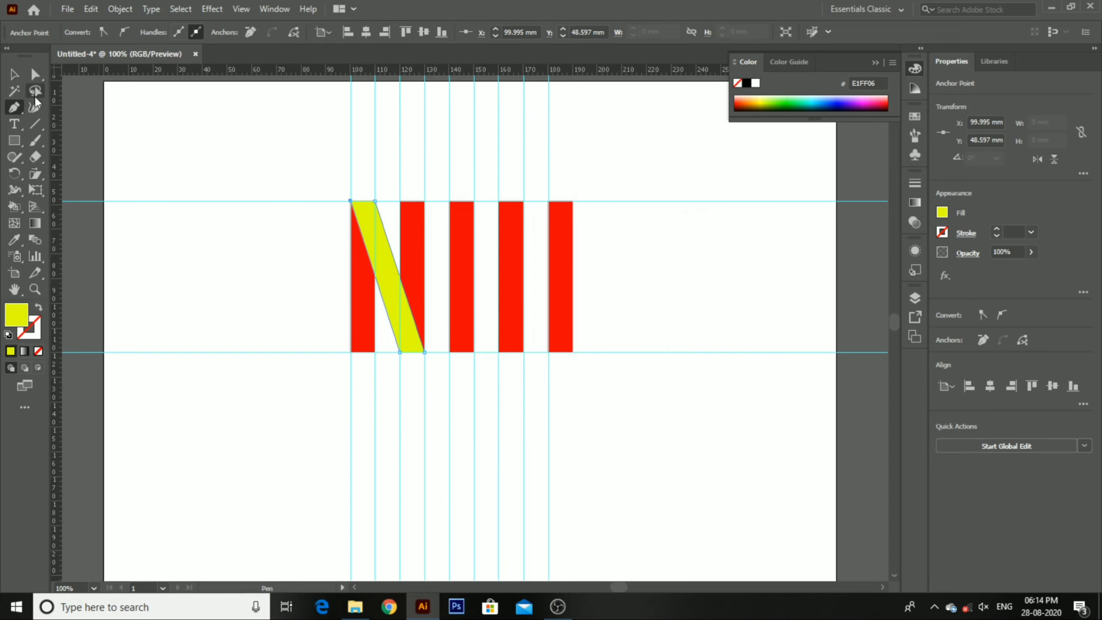
Draw a yellow diagonal band from the second red bar's top edge to the third bar's bottom edge
click(400, 202)
click(425, 202)
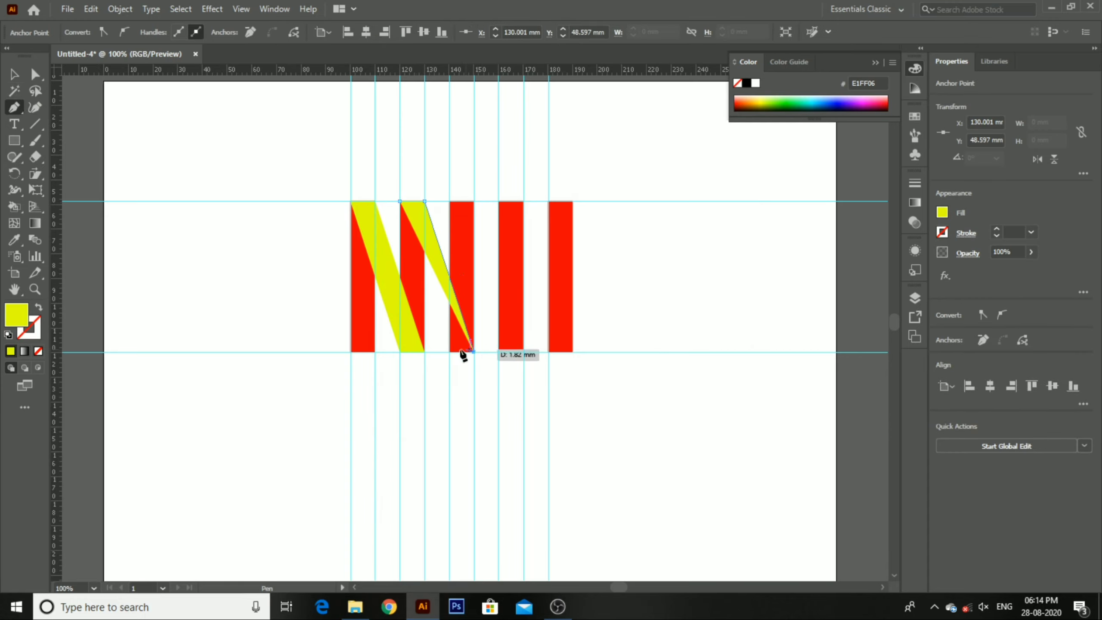
click(474, 352)
click(449, 352)
click(400, 201)
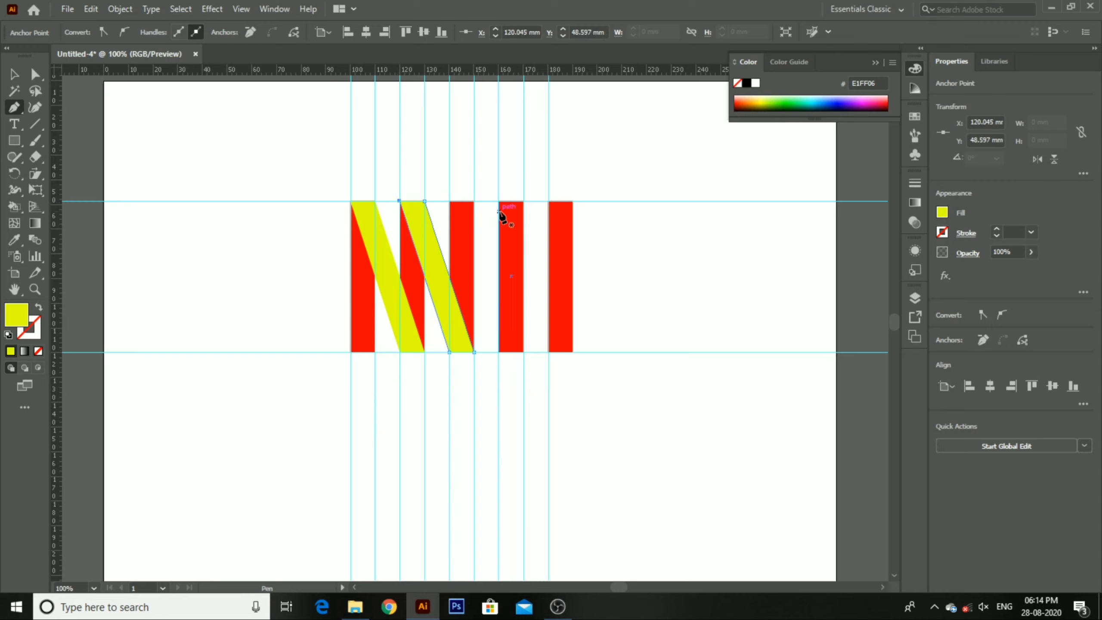
Draw a yellow diagonal band from the third red bar's top edge to the fourth bar's bottom edge
click(449, 201)
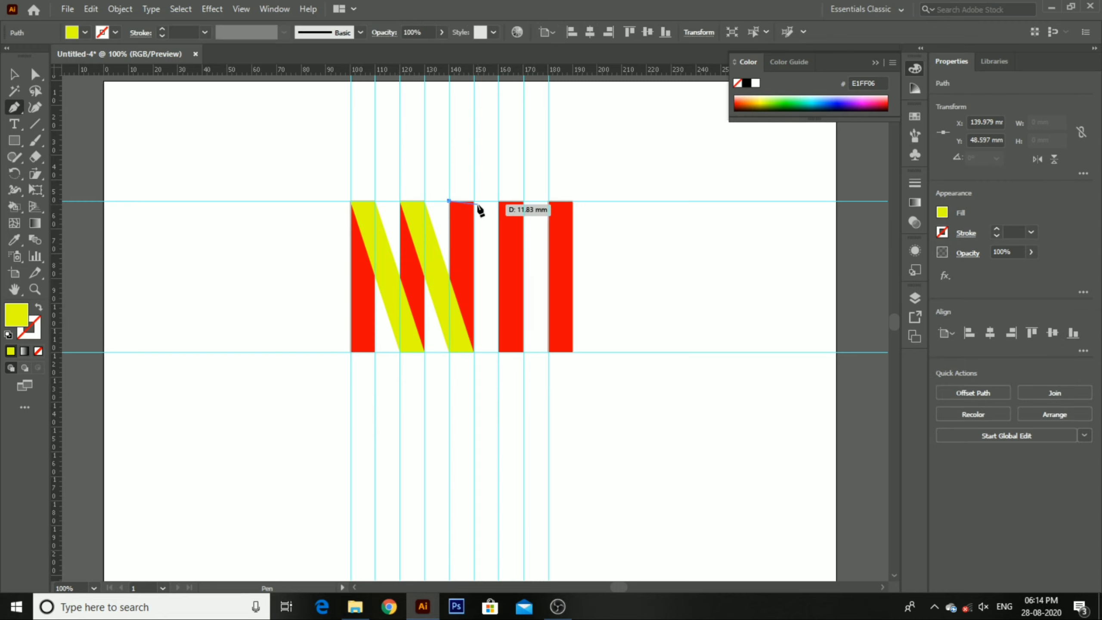
click(474, 201)
click(523, 351)
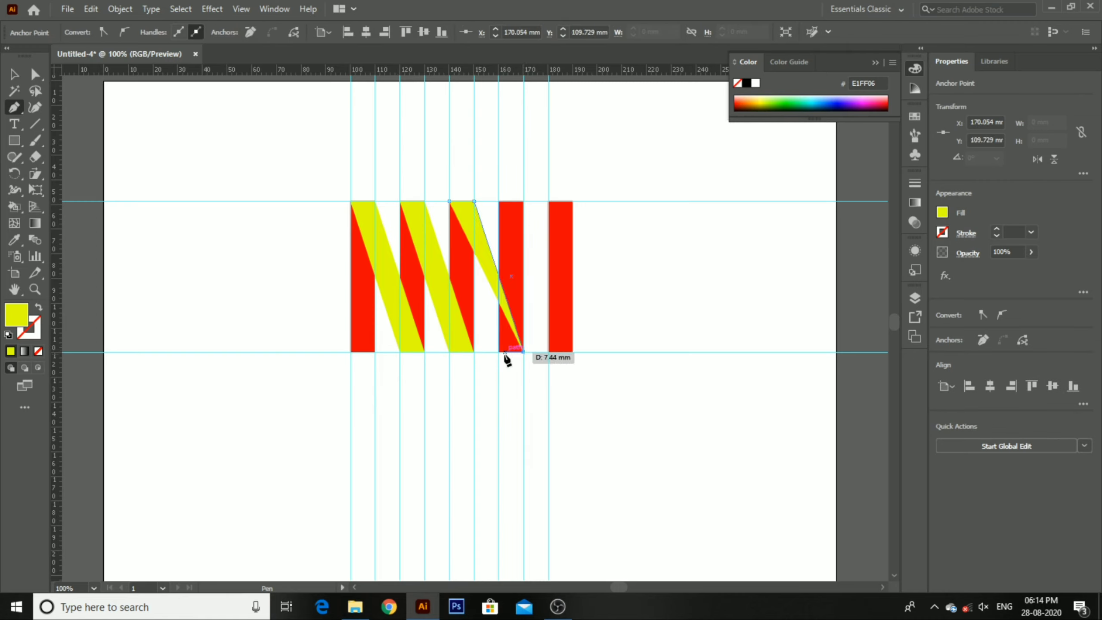
click(498, 351)
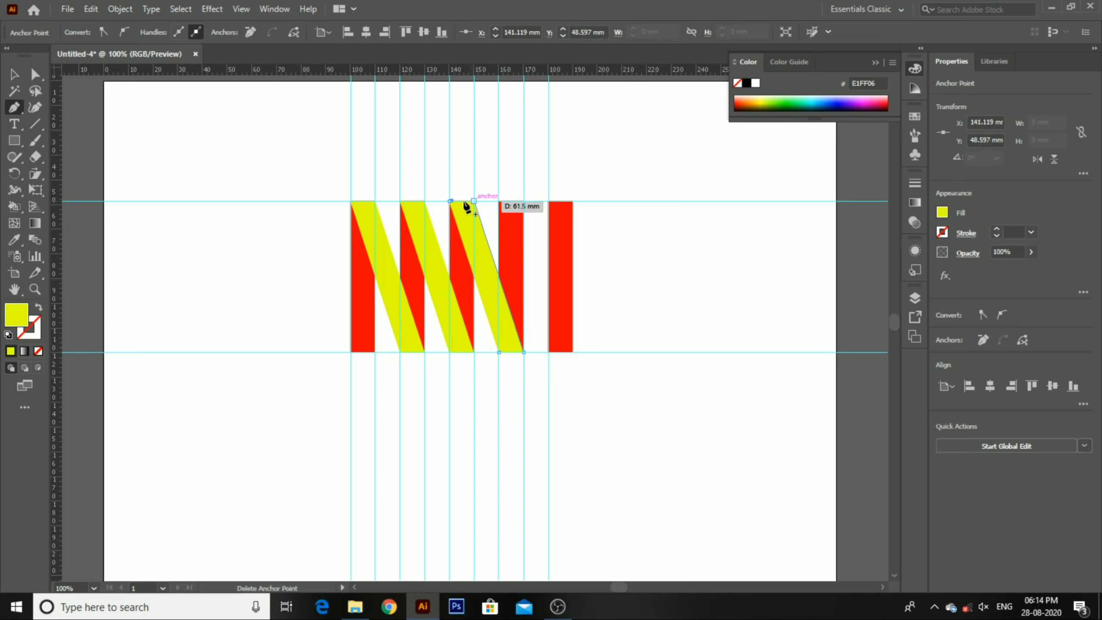
click(450, 202)
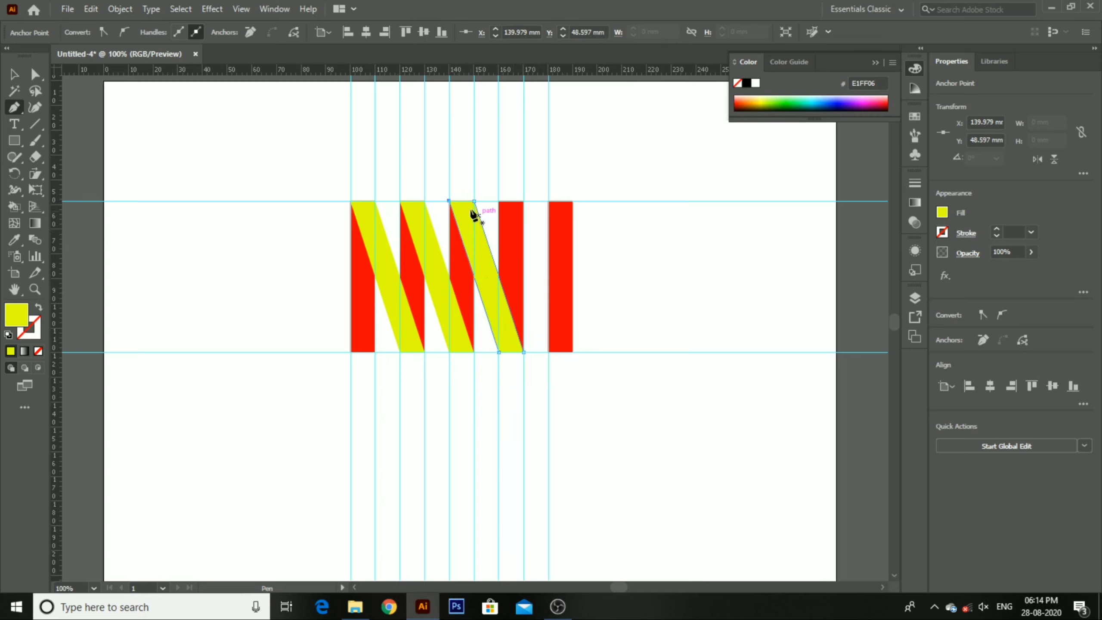
Draw a yellow diagonal band from the fourth red bar's top edge to the fifth bar's bottom edge
click(499, 201)
click(524, 201)
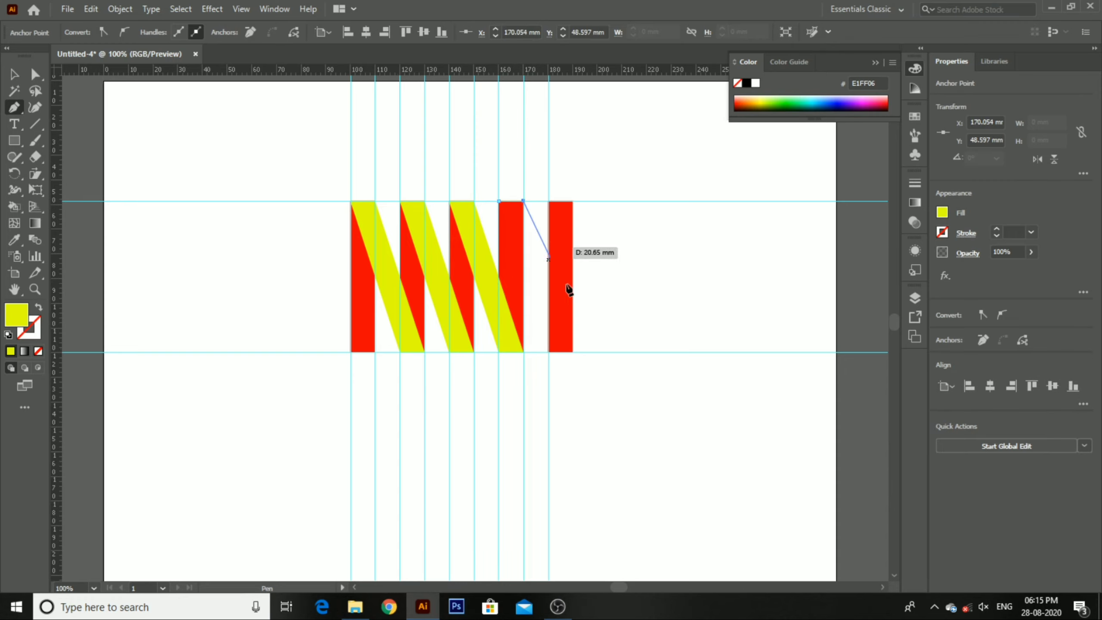
click(573, 350)
right_click(600, 311)
click(633, 20)
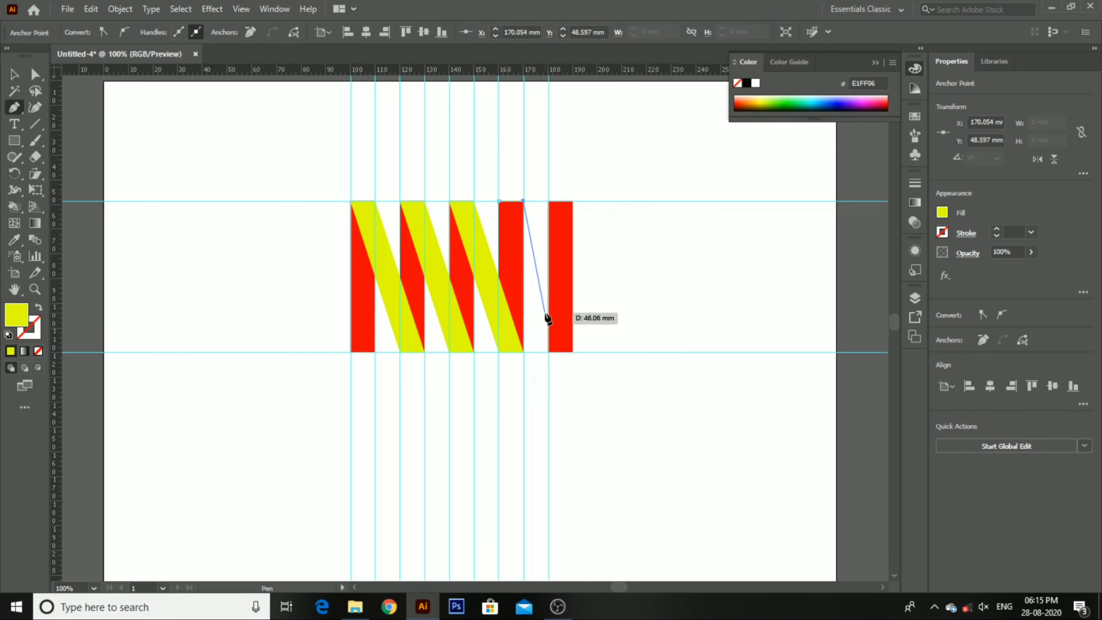
click(572, 351)
click(548, 352)
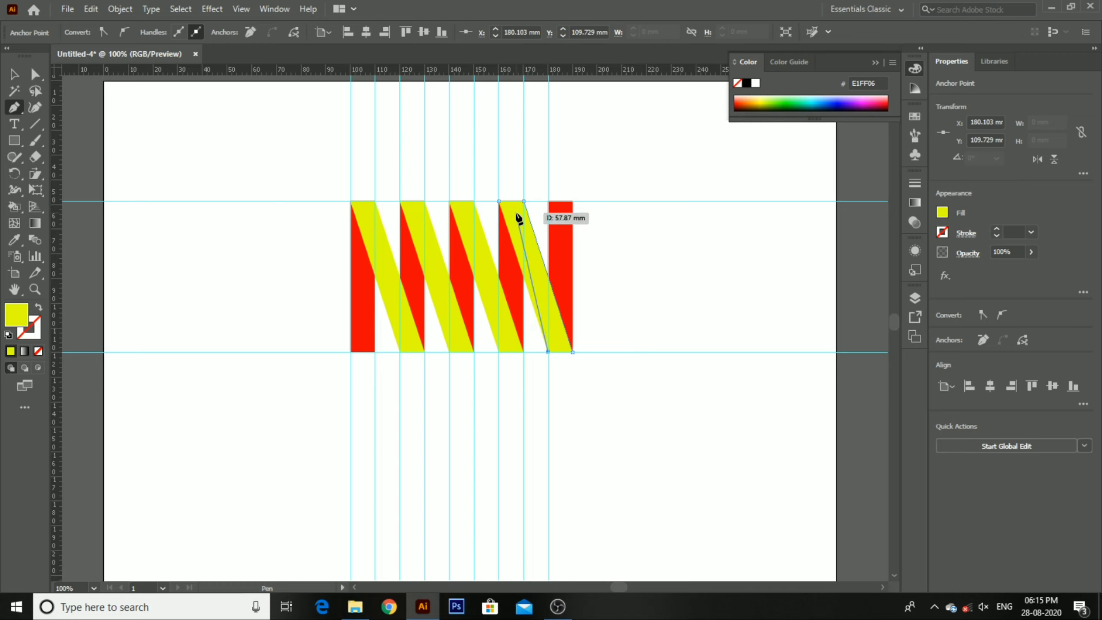
click(498, 201)
Group all the red bars and yellow bands and shear the group horizontally until it is about 106 mm wide
drag(348, 143, 656, 401)
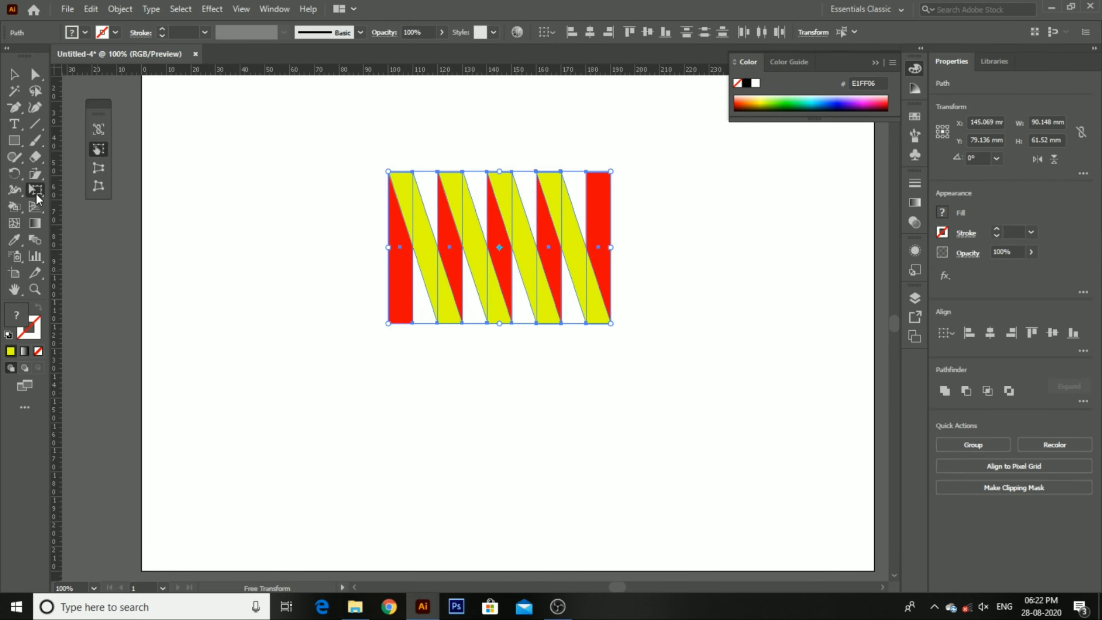
right_click(378, 233)
click(281, 323)
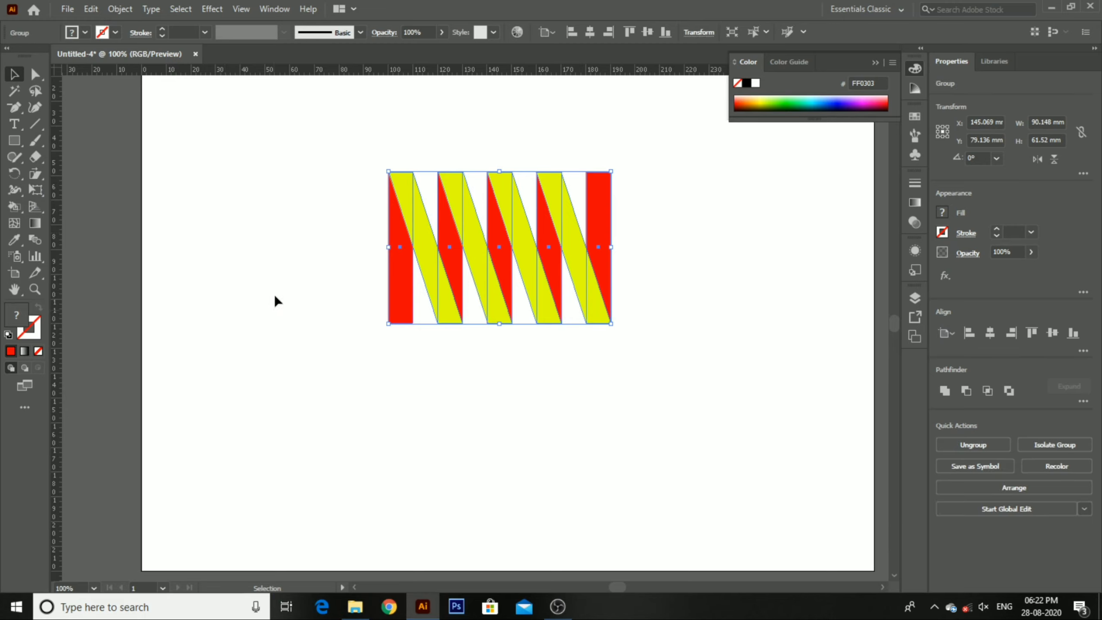
click(42, 175)
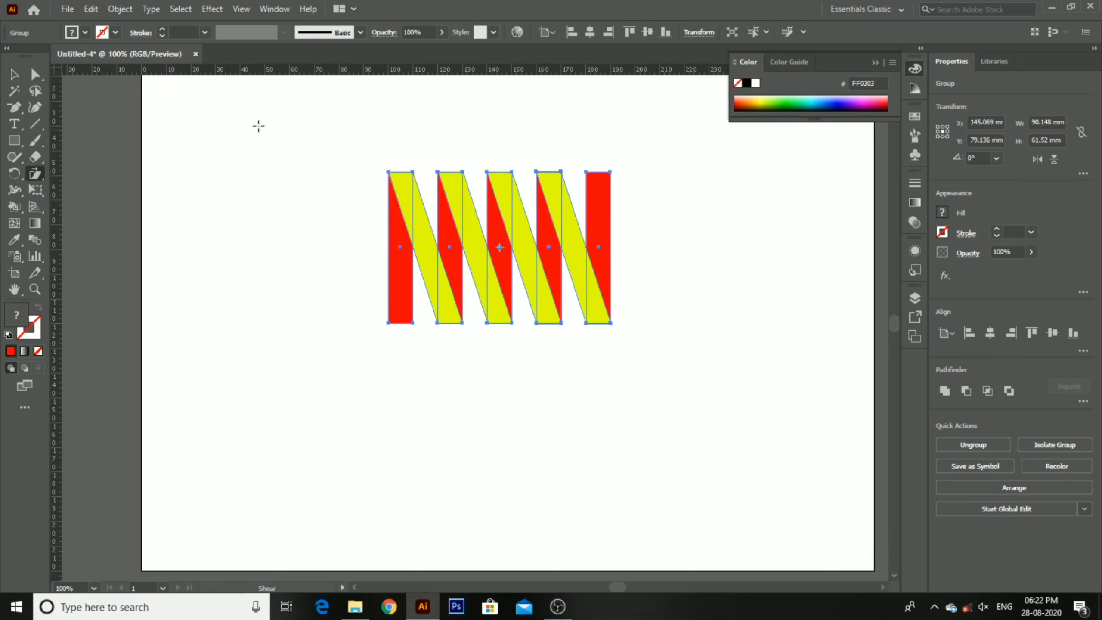
drag(512, 171, 531, 174)
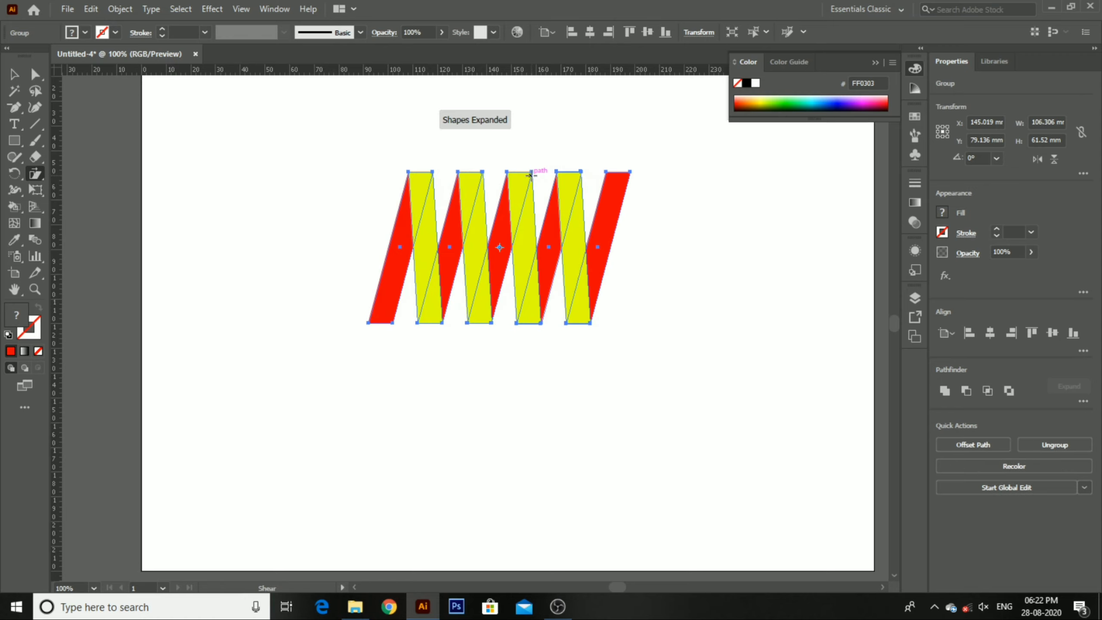
Remove the lower-left anchor point of the first red bar and the upper-right anchor point of the last red bar
click(42, 80)
drag(335, 290, 381, 352)
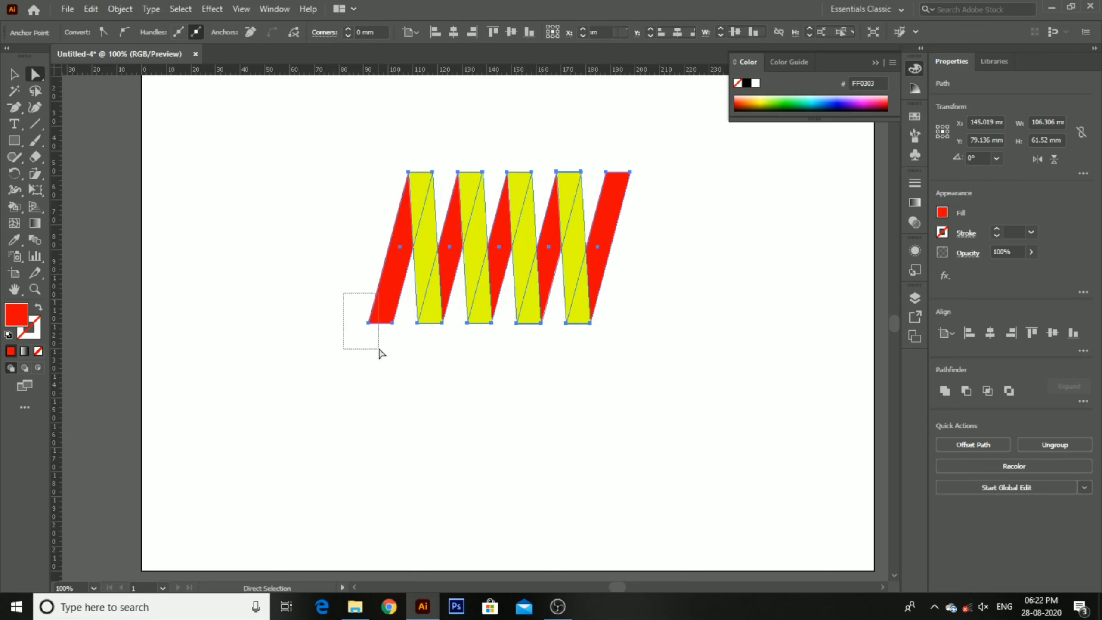
click(245, 36)
drag(613, 159, 659, 254)
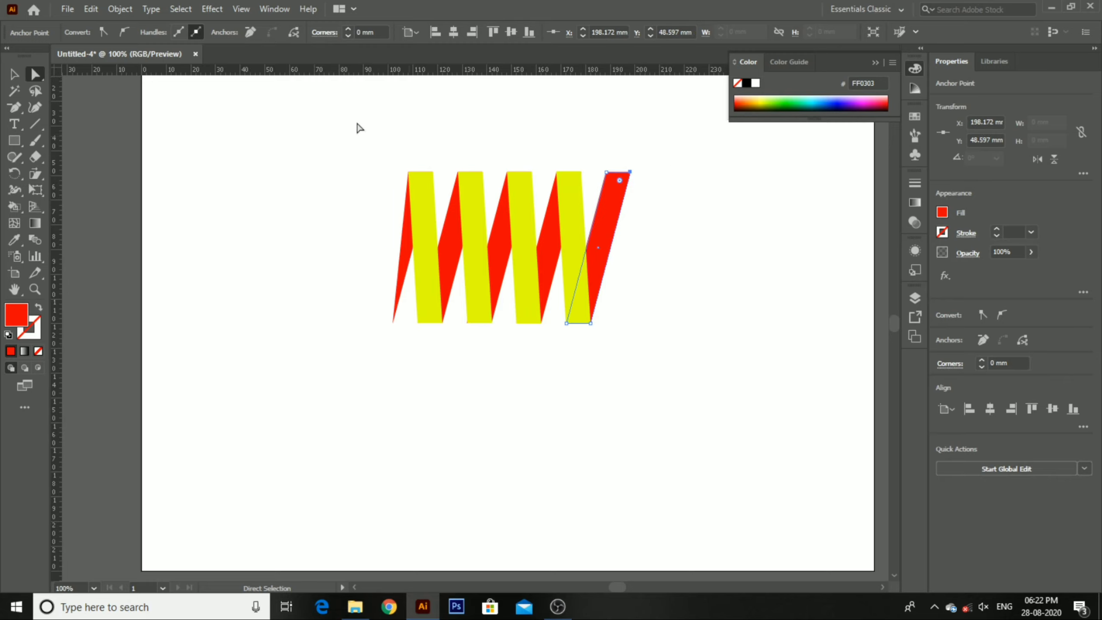
click(250, 33)
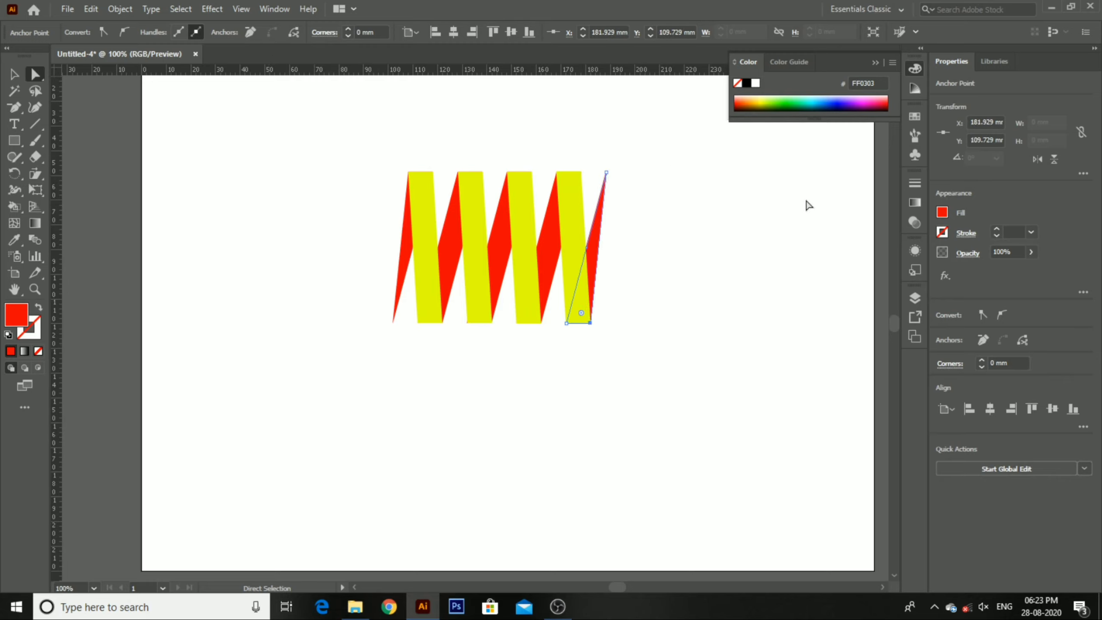
Create a new pattern brush from the whole striped group
key(v)
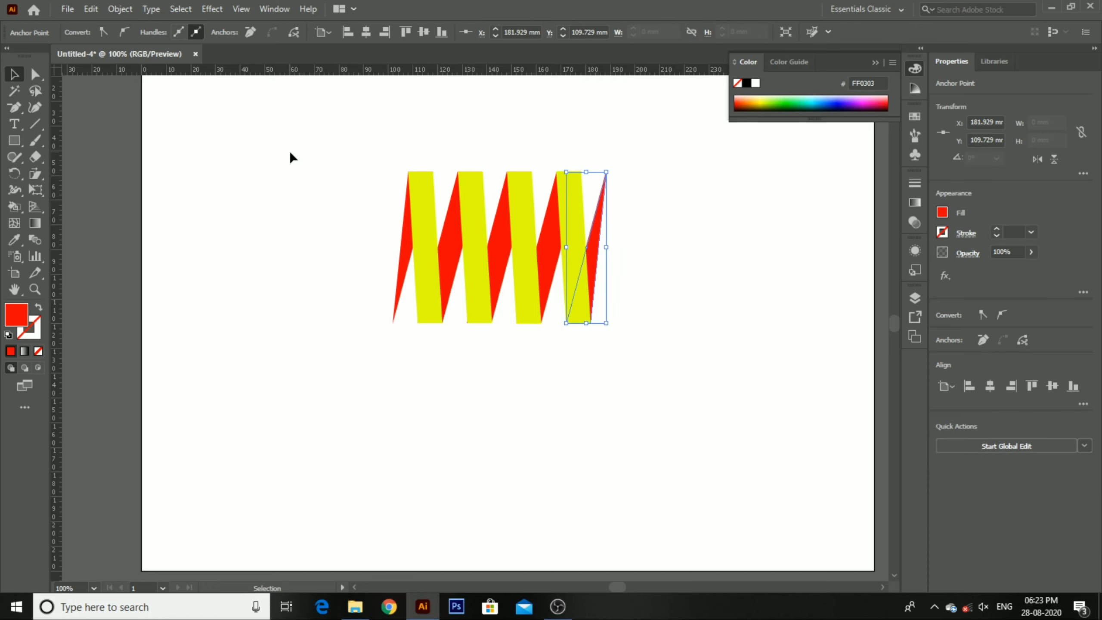
drag(313, 167, 630, 364)
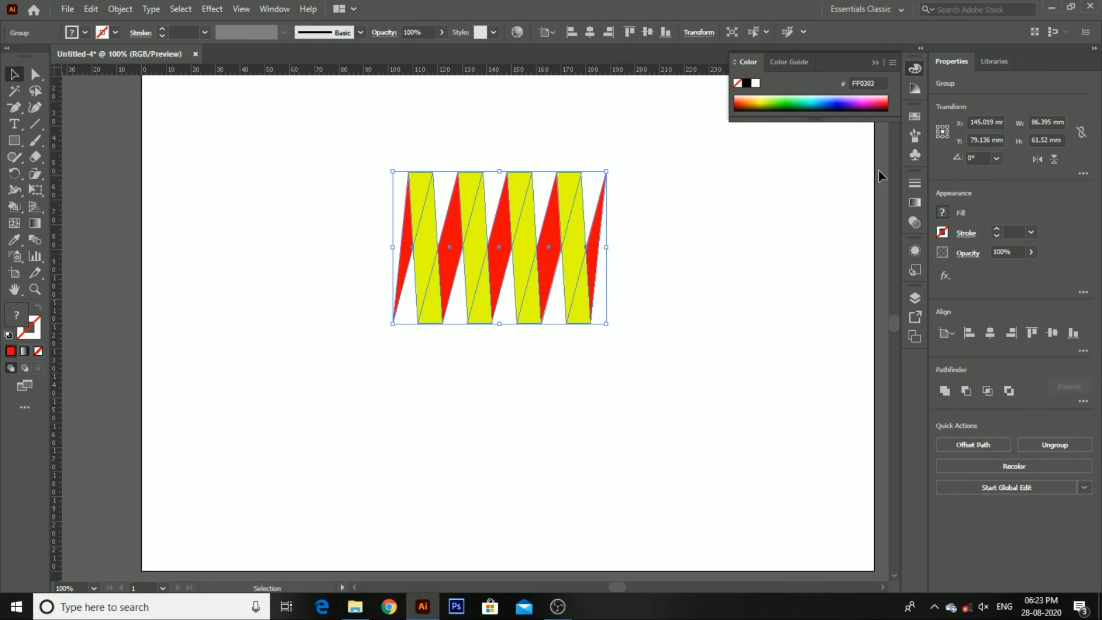
click(915, 135)
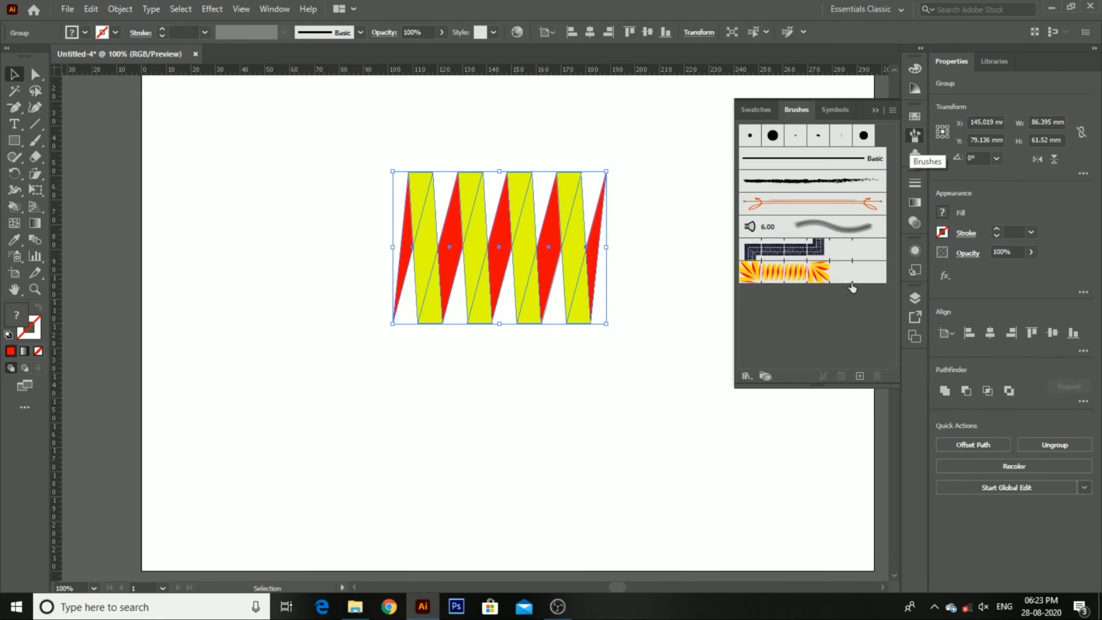
click(859, 376)
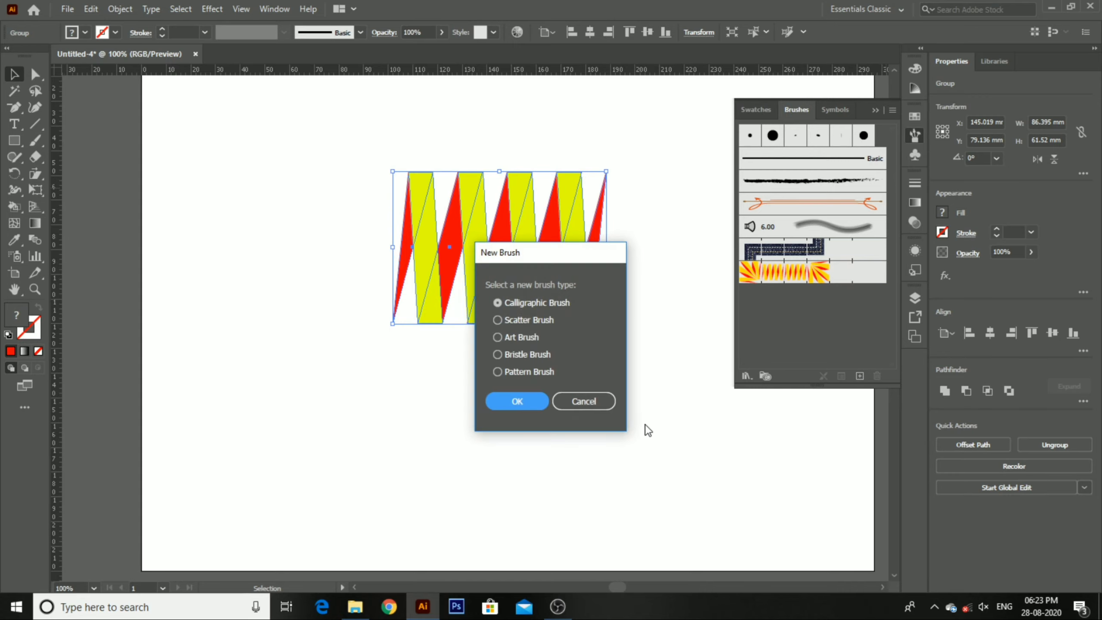
click(515, 371)
click(528, 403)
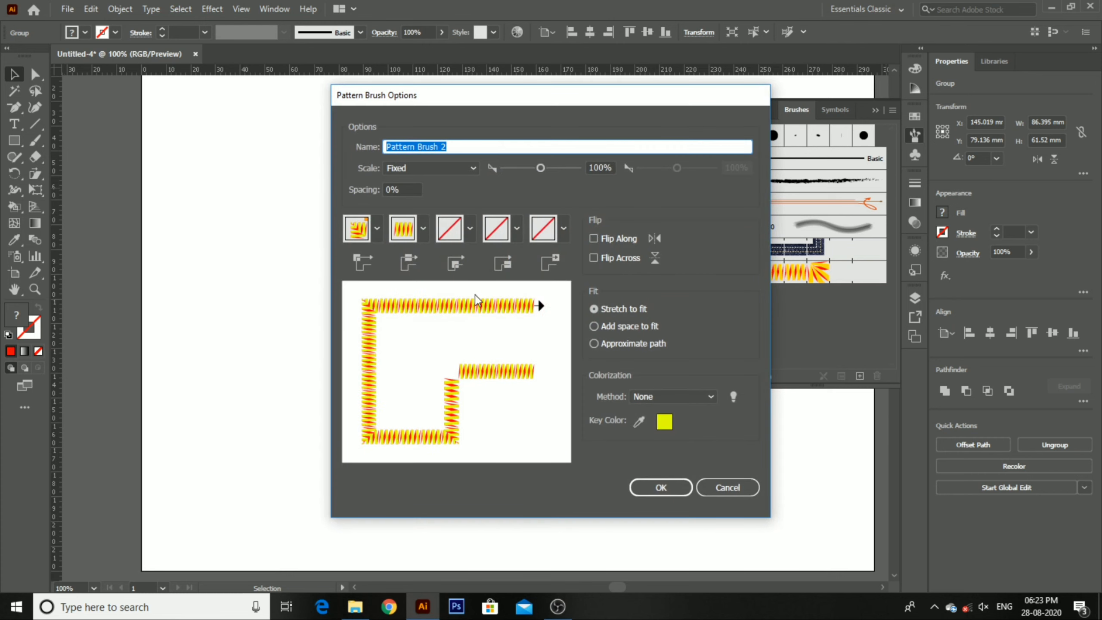
Set the pattern brush's outer corner tile to Auto-Centered and give the inner corner an auto-generated tile
click(371, 240)
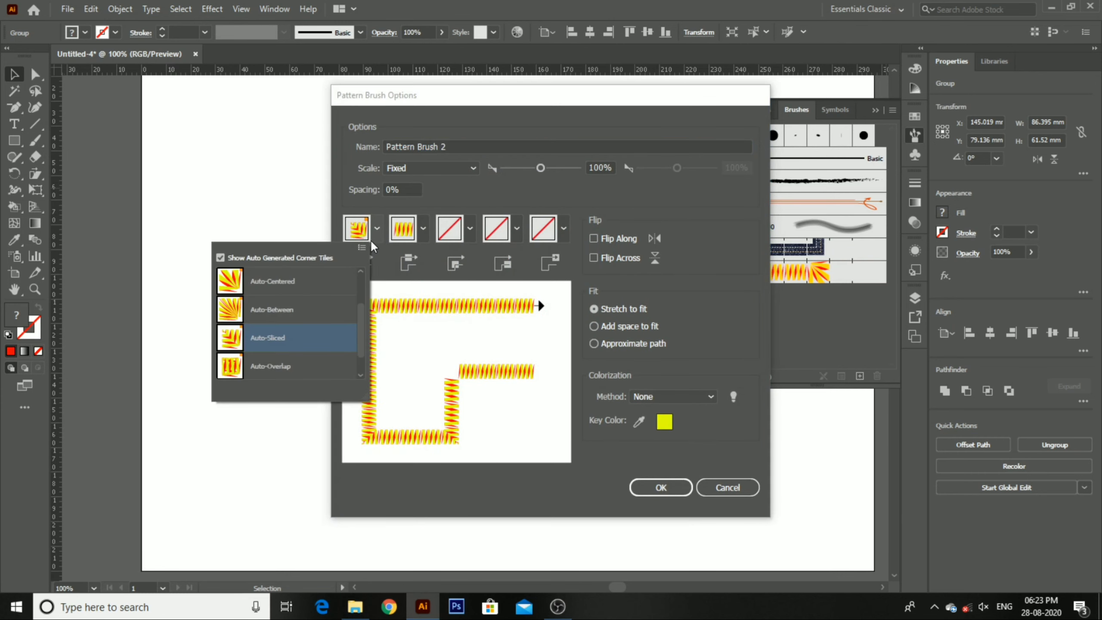
click(290, 285)
click(410, 239)
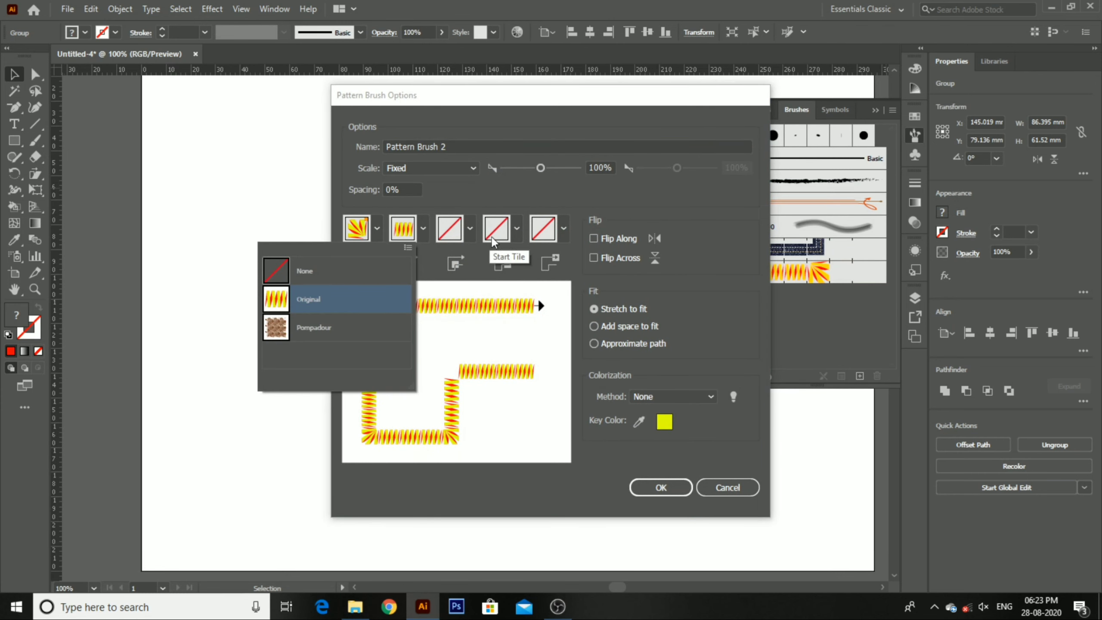
click(477, 235)
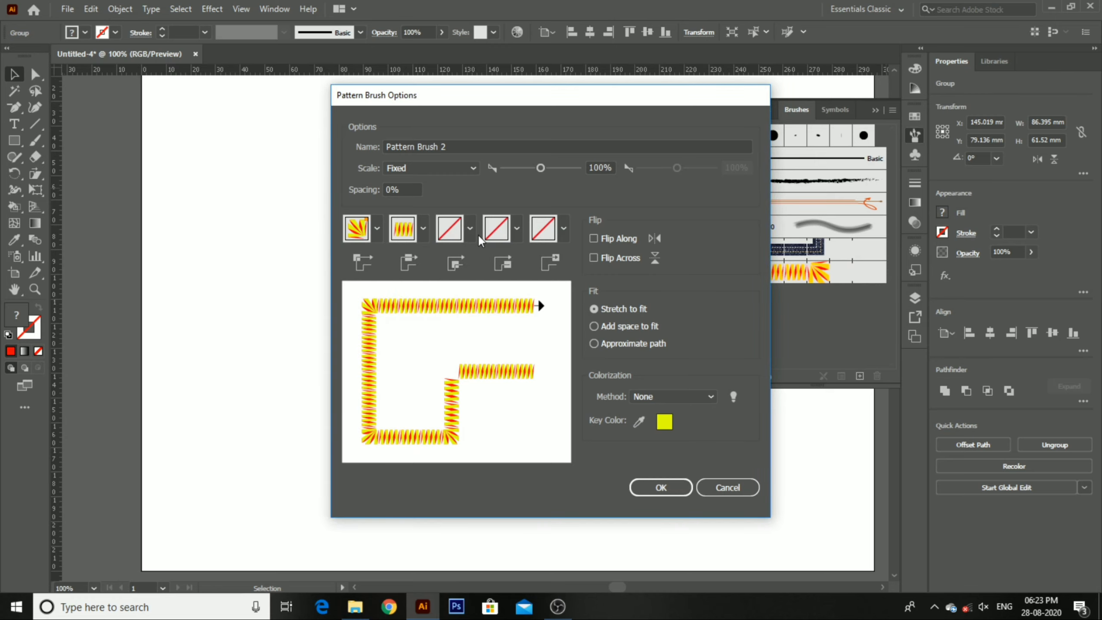
click(466, 234)
click(384, 337)
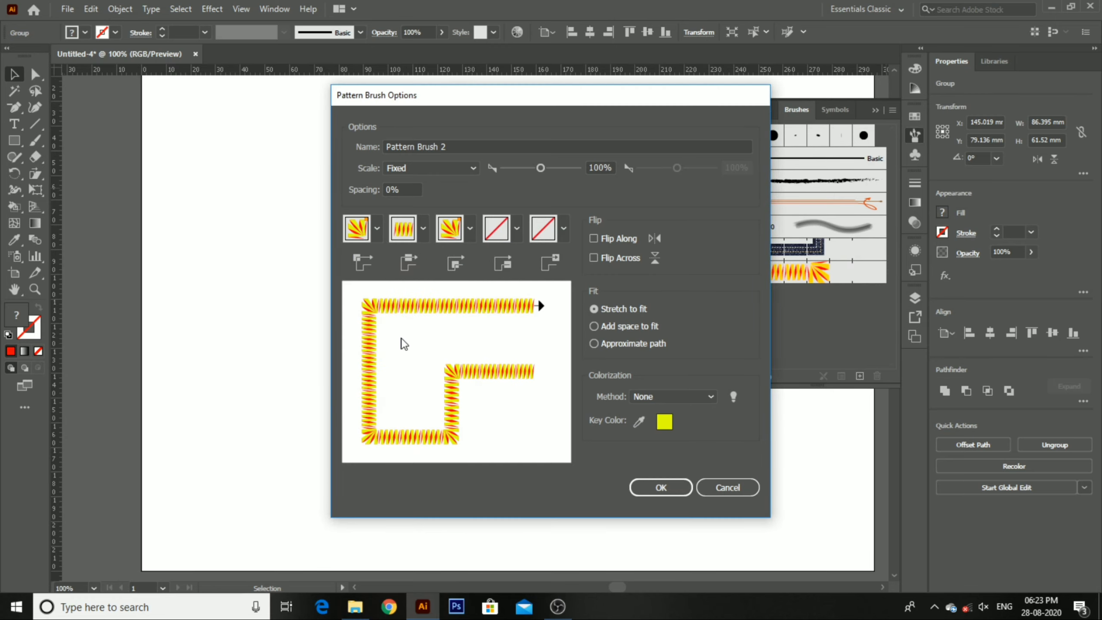
Set the brush's colorization method to Tints and Shades and save the pattern brush
click(653, 393)
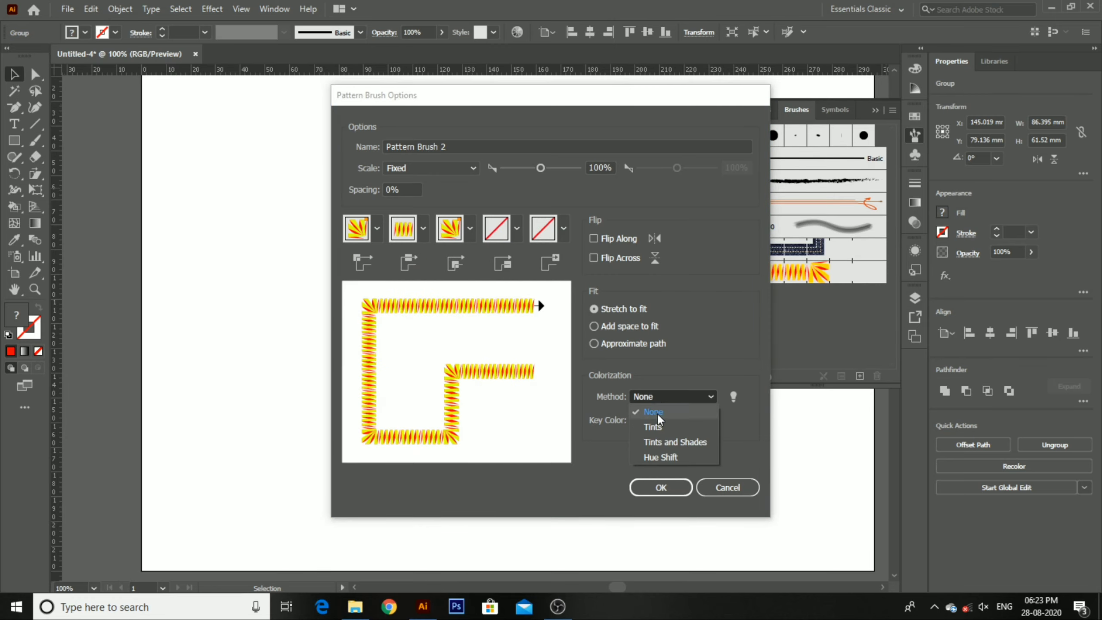
click(666, 440)
click(660, 487)
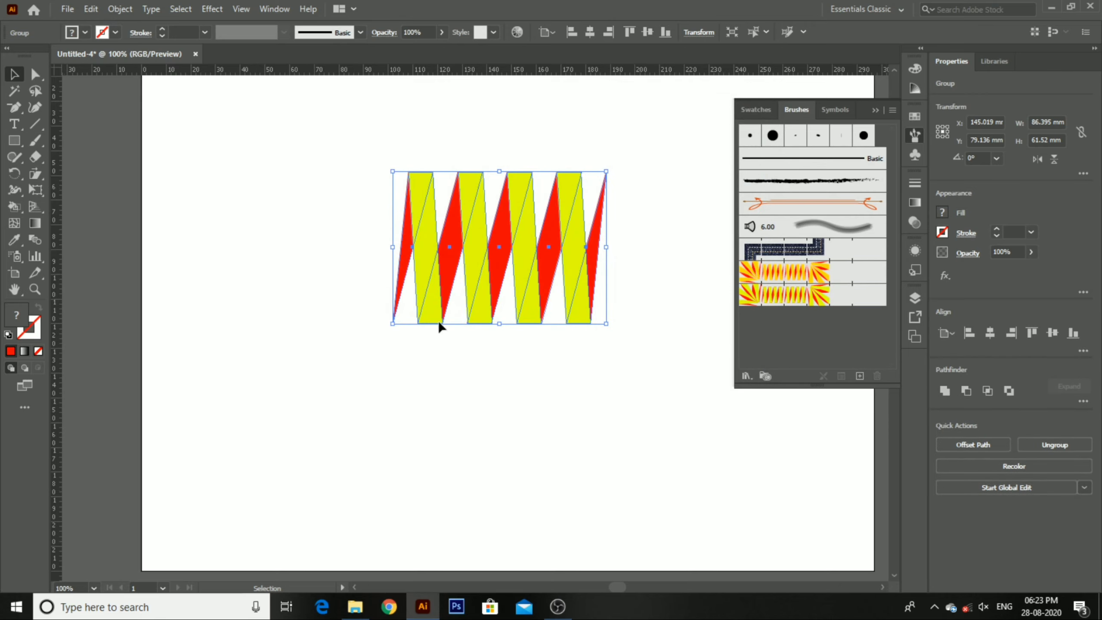
Draw a circle about 57 mm in diameter below the striped artwork and apply the yellow-and-red pattern brush to its outline
scroll(297, 237, down, 2)
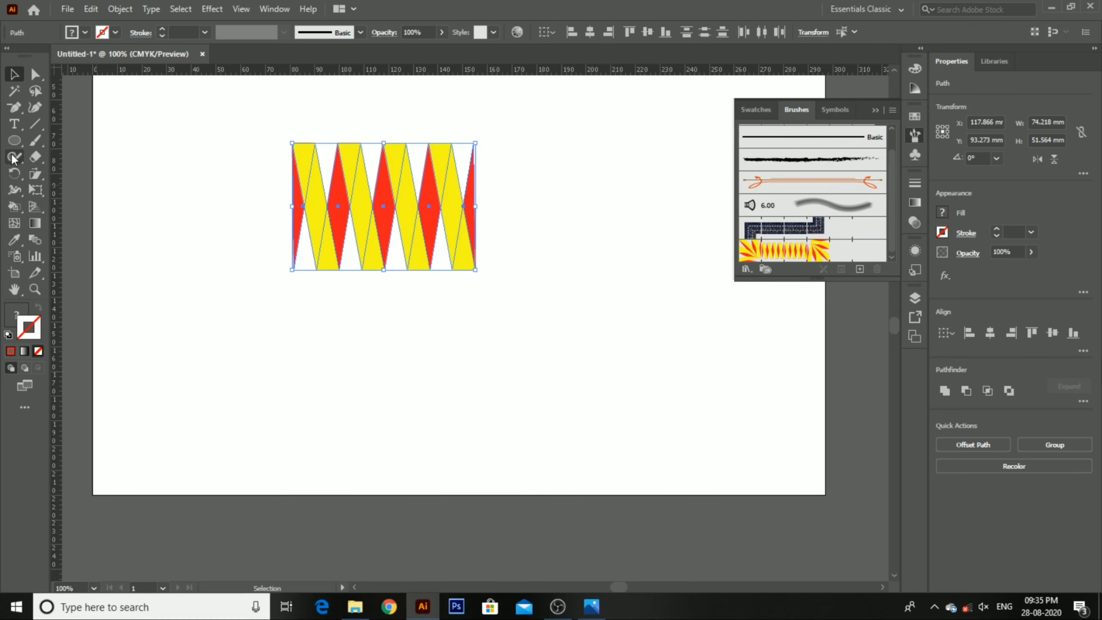
click(22, 146)
drag(188, 282, 330, 423)
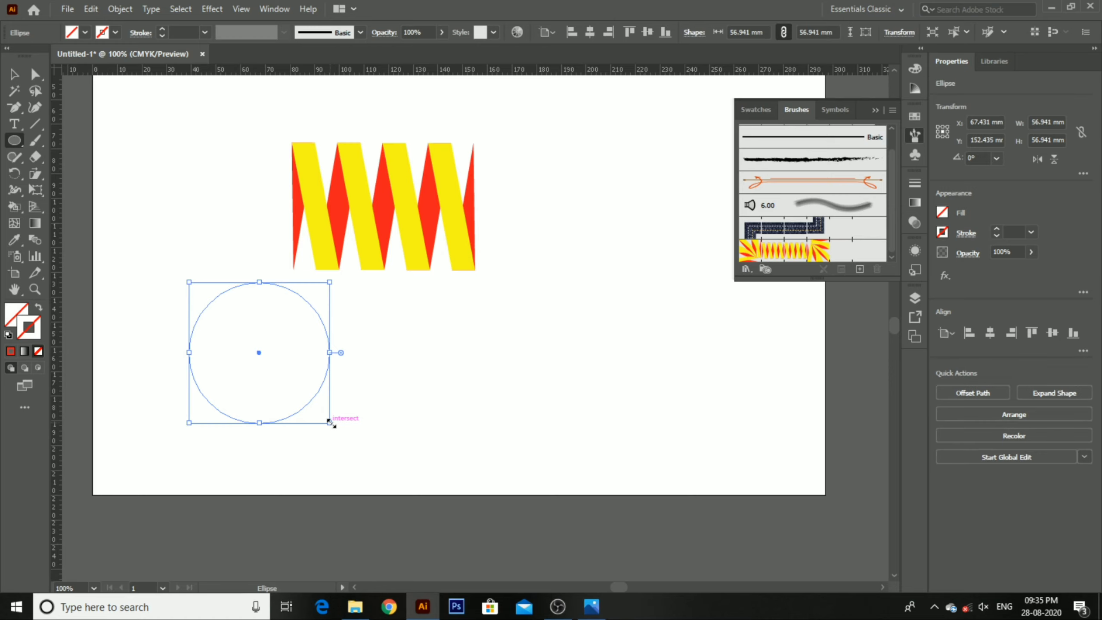
click(757, 256)
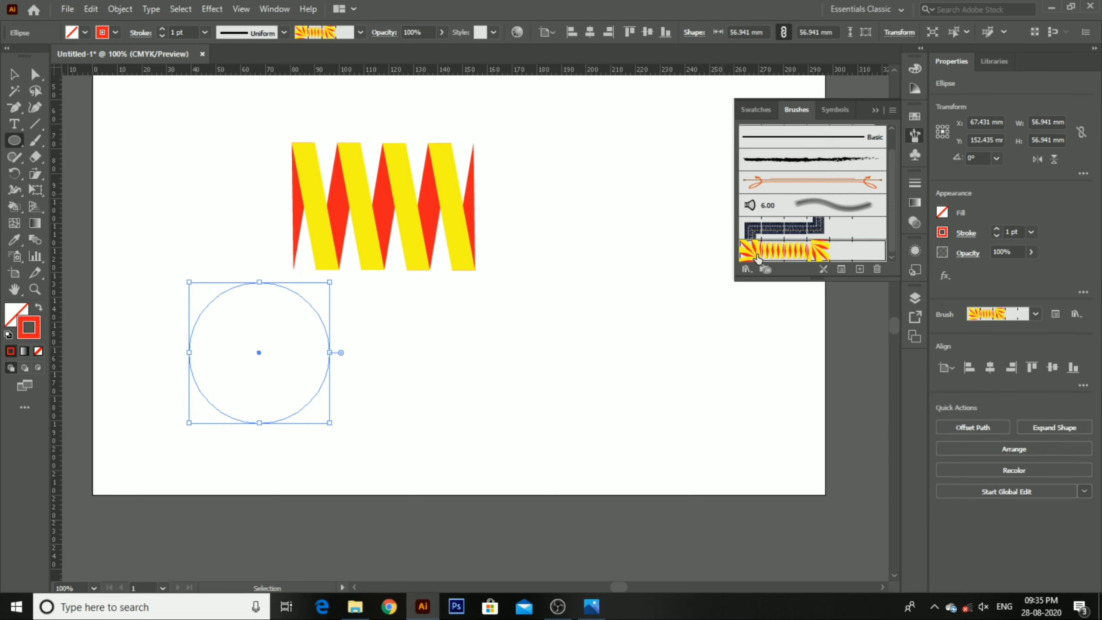
Reduce the brushed circle's stroke weight to 0.25 pt and scale the circle down to about 53 mm in diameter
click(161, 37)
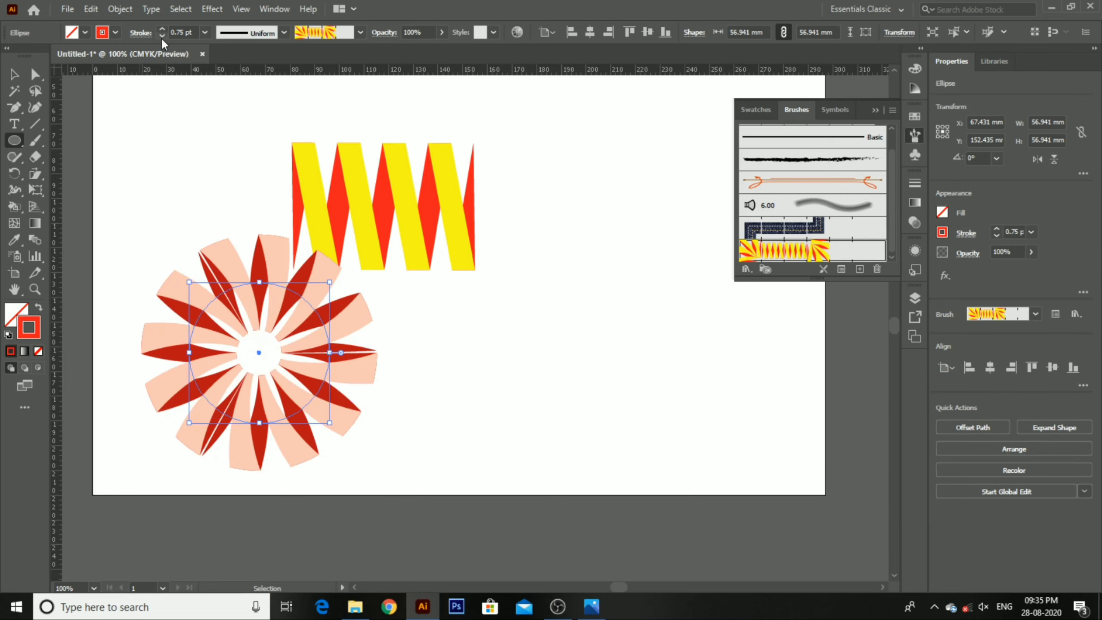
click(161, 37)
click(161, 37)
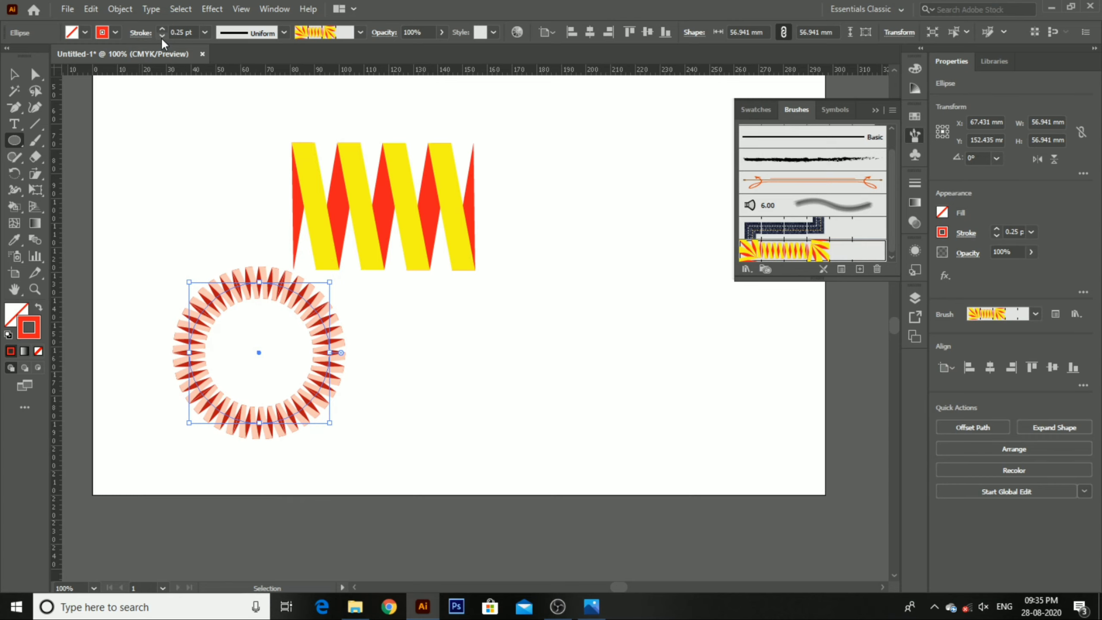
scroll(263, 86, up, 5)
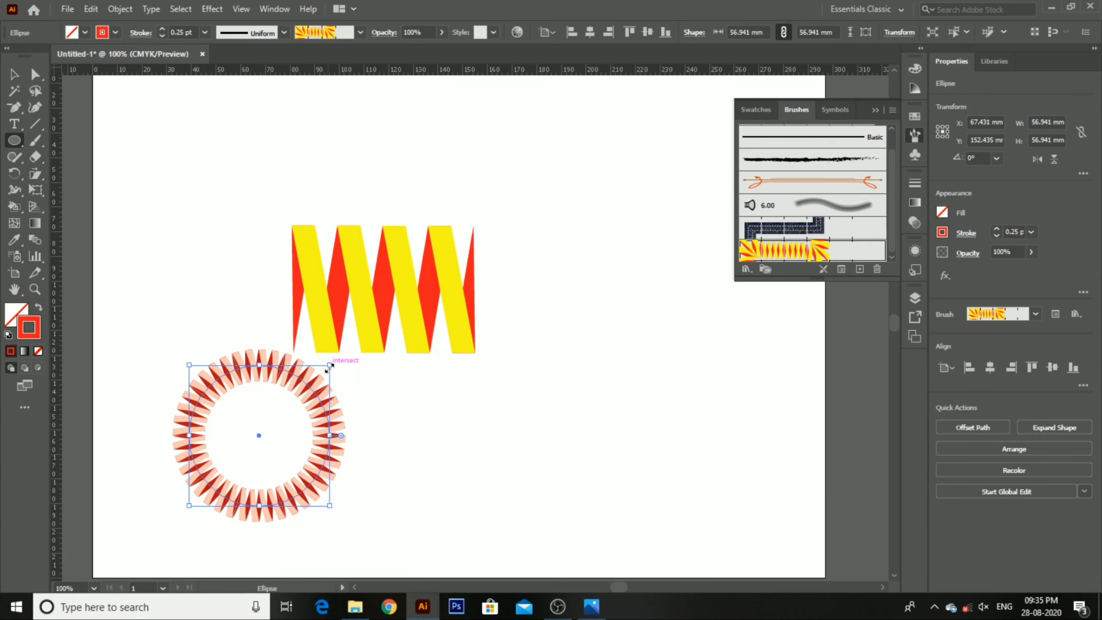
drag(330, 367, 321, 374)
Delete the original red-and-yellow striped artwork from the artboard, including its leftover red triangle
drag(262, 193, 464, 346)
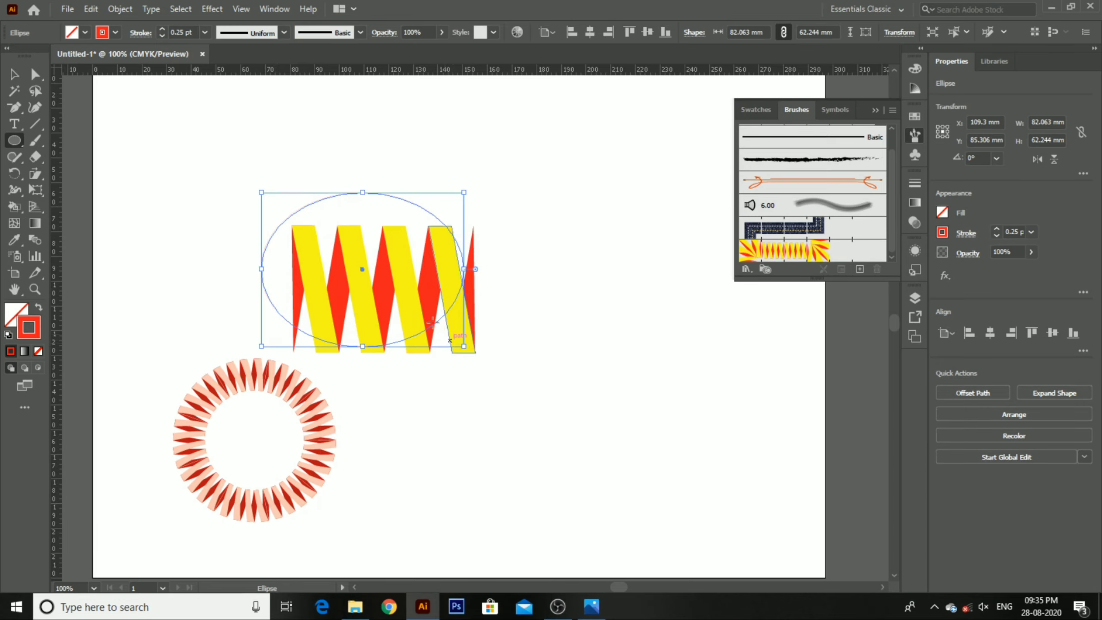
key(Delete)
key(v)
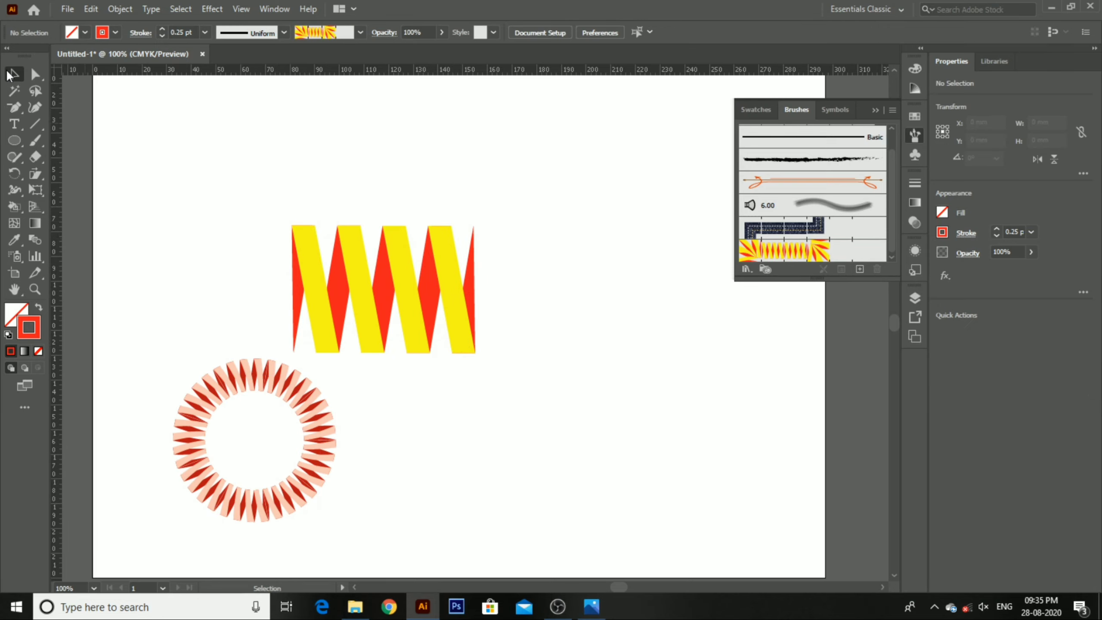
drag(266, 201, 453, 375)
key(Delete)
scroll(402, 320, down, 1)
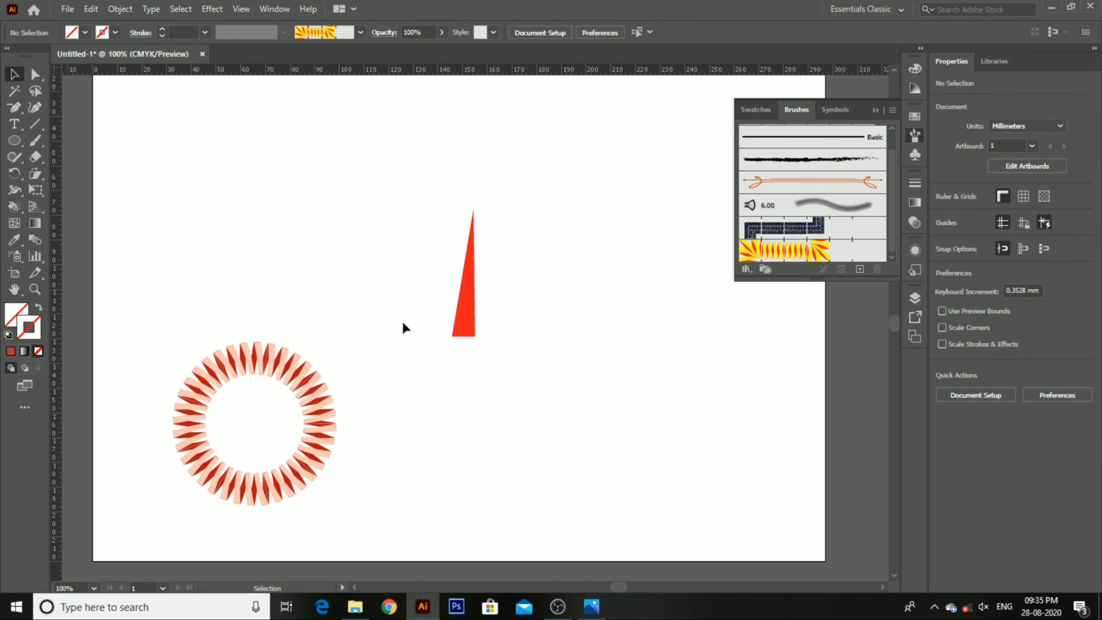
click(463, 311)
key(Delete)
Move the brushed ring up into the artboard's upper-left area
scroll(433, 317, down, 1)
drag(308, 379, 284, 210)
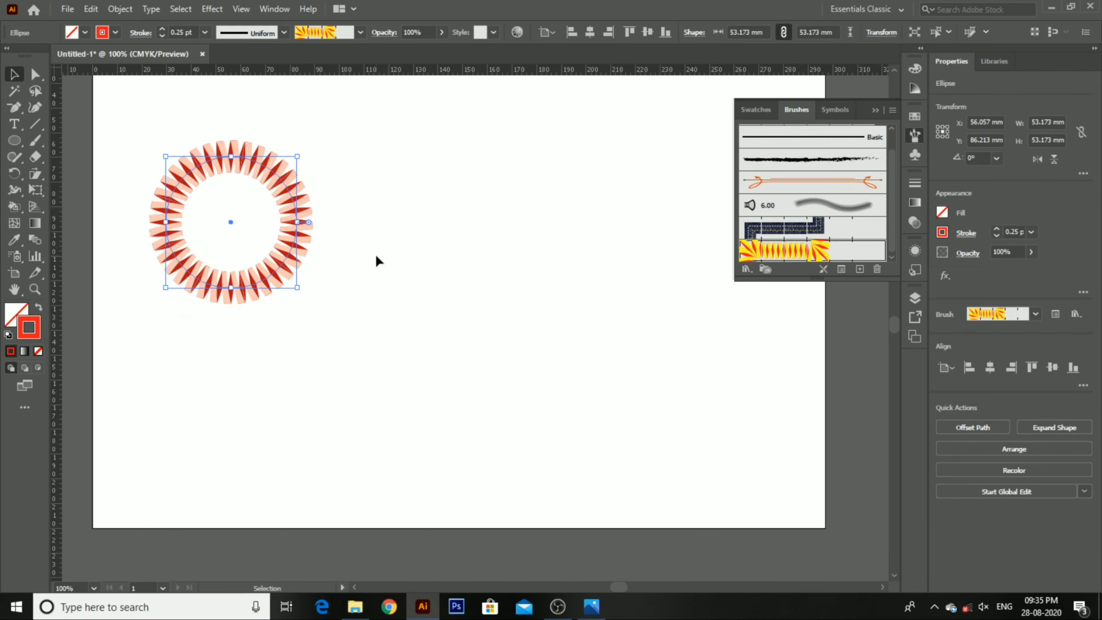
click(376, 254)
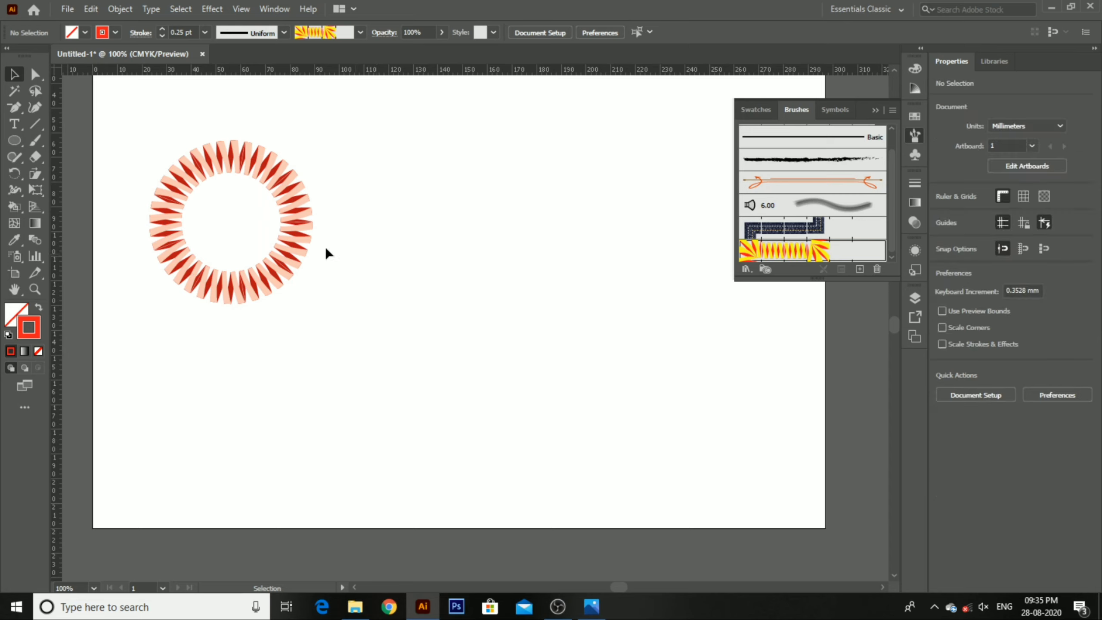
Duplicate the red ring with the Move command and place the copy just to the right of the original
click(300, 204)
right_click(298, 205)
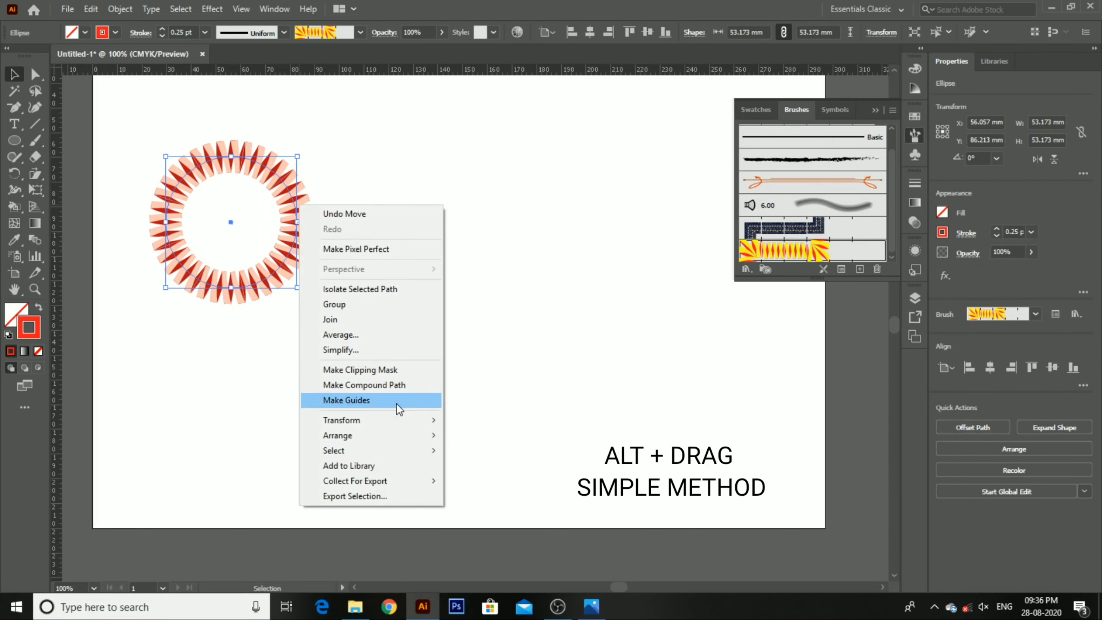
mouse_move(406, 418)
click(451, 438)
click(457, 410)
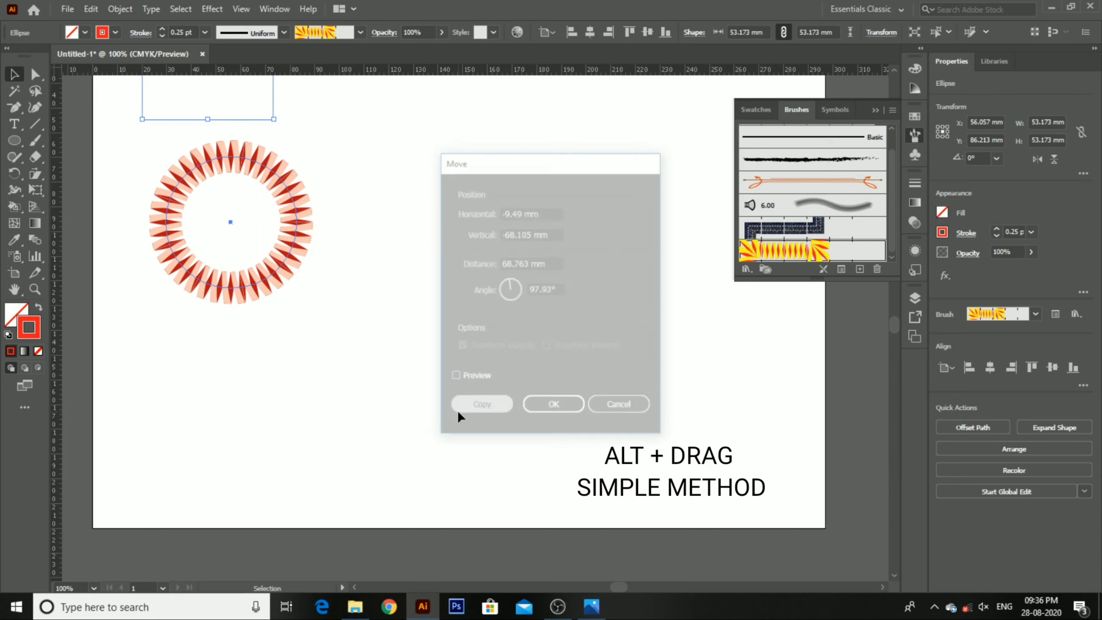
mouse_move(244, 109)
mouse_down()
mouse_move(304, 119)
mouse_move(457, 290)
mouse_up()
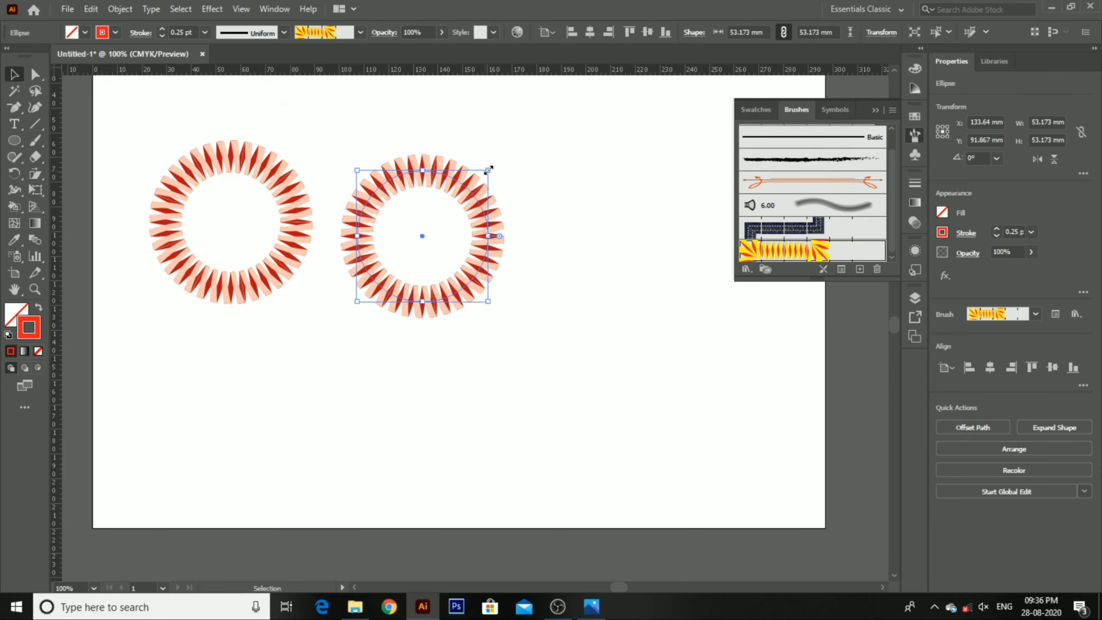
Scale the copied ring down proportionally to about 38 mm in diameter, keeping its stroke at 0.25 pt
drag(488, 170, 470, 193)
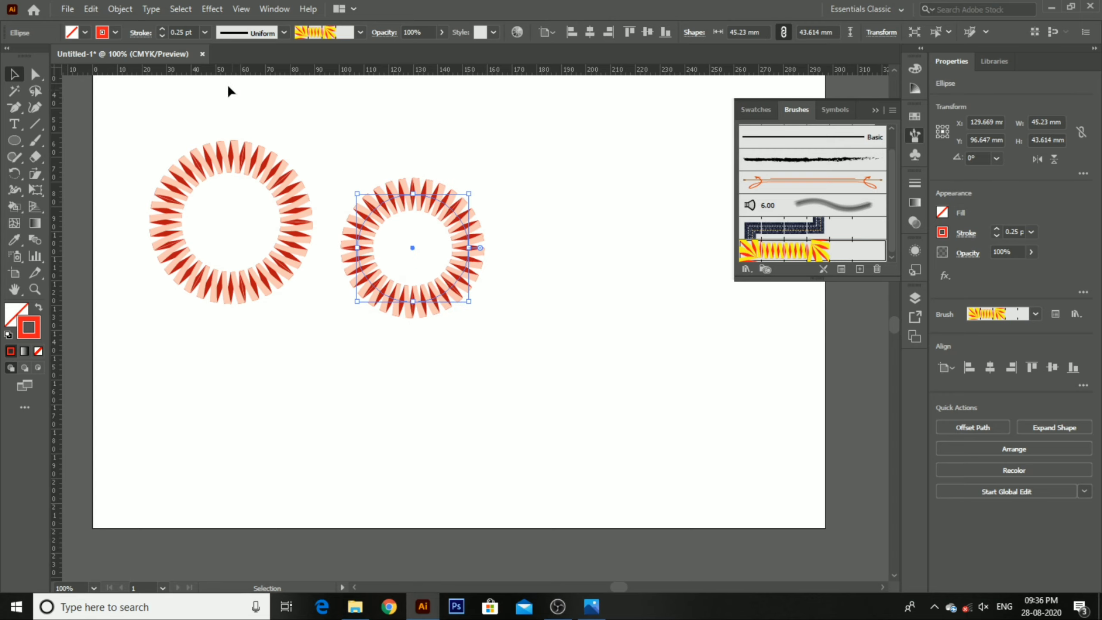
click(162, 36)
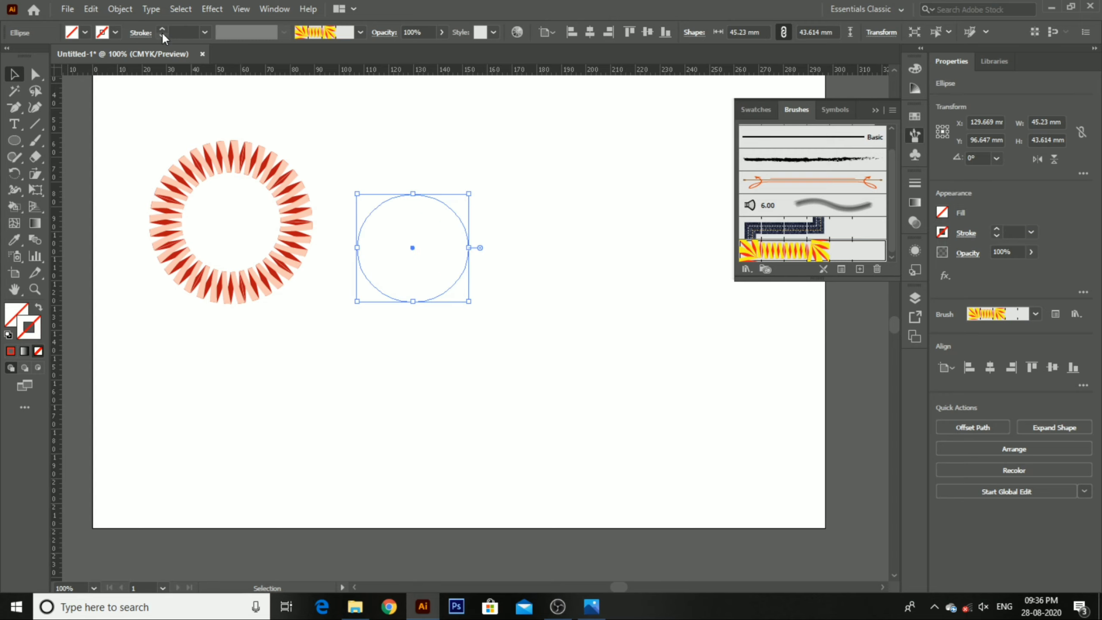
click(162, 28)
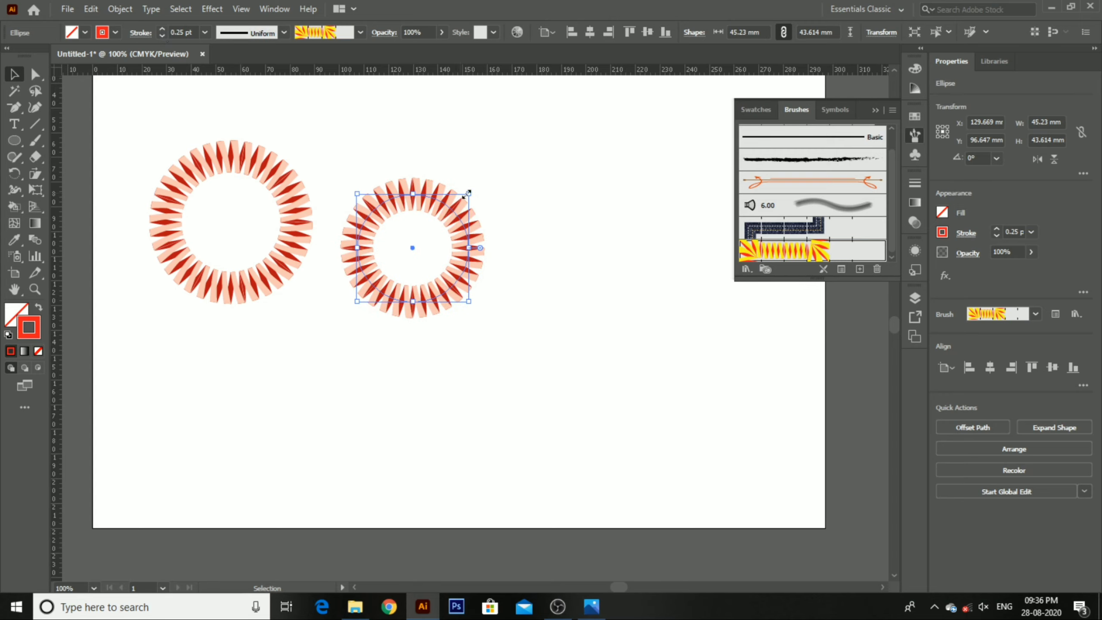
drag(468, 192, 451, 208)
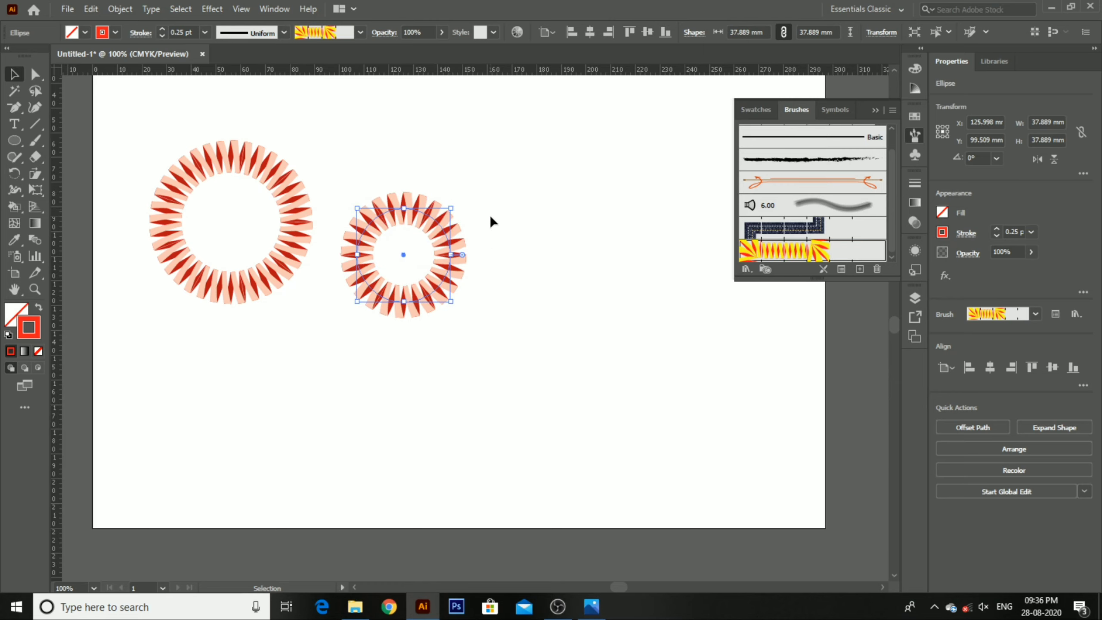
click(490, 215)
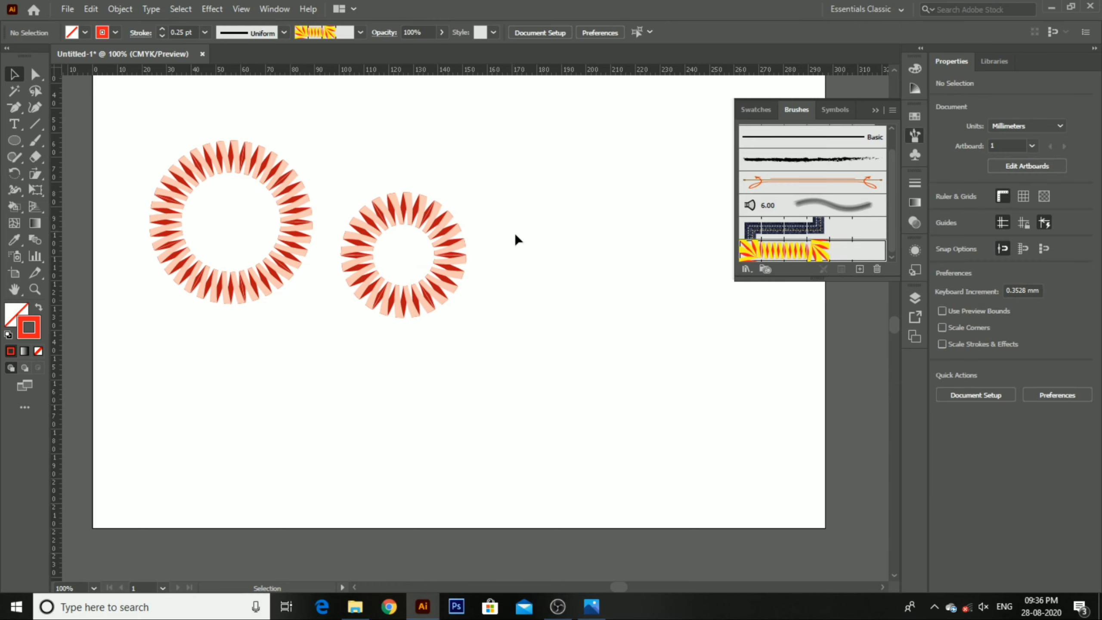
Duplicate the smaller ring with the Move command and place the copy to its right, slightly lower
right_click(440, 240)
mouse_move(544, 457)
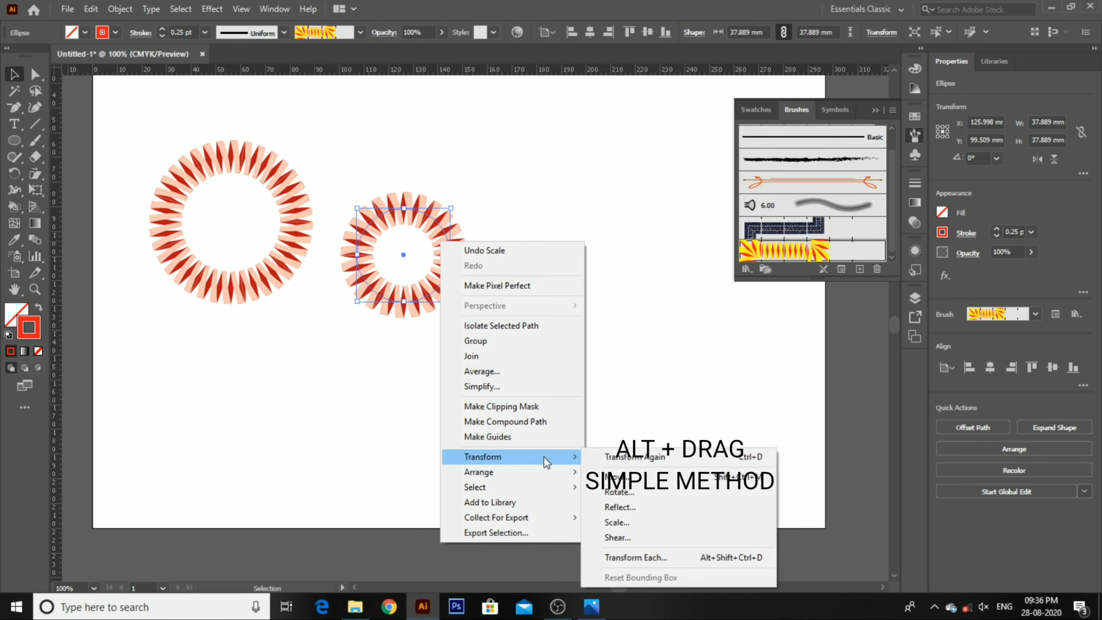
click(612, 477)
click(482, 406)
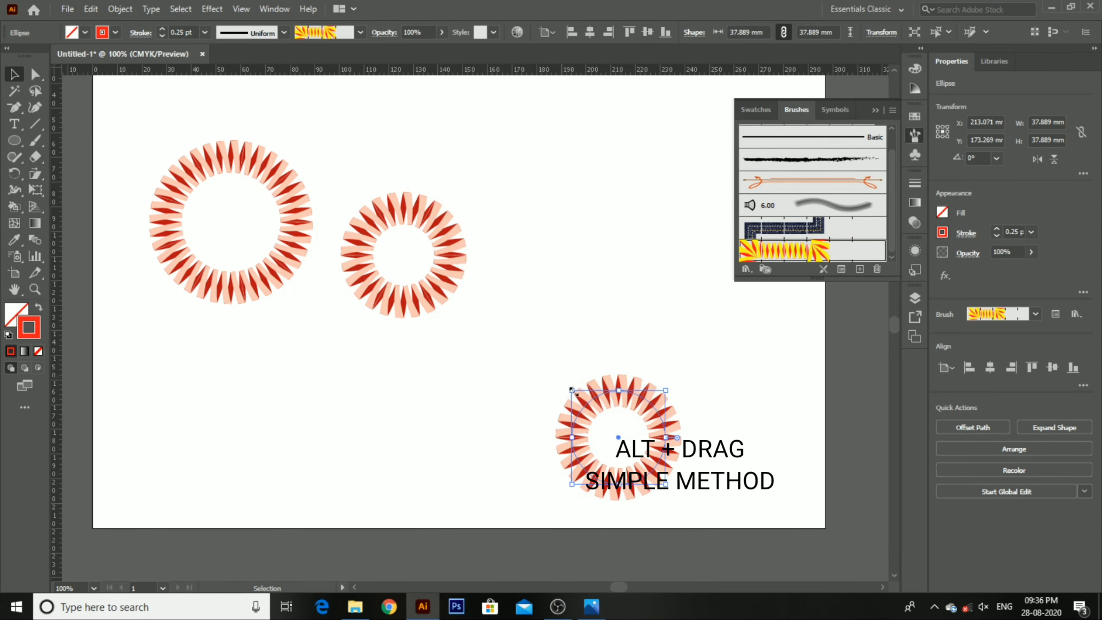
drag(647, 411, 584, 268)
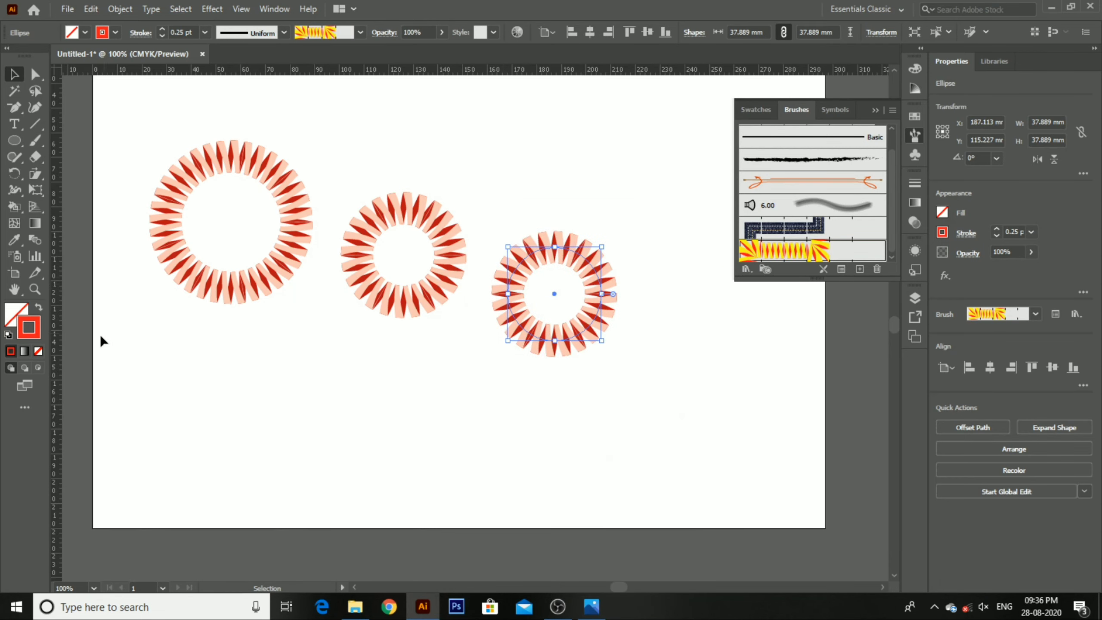
Fill the rightmost ring with a dark purple color
double_click(17, 314)
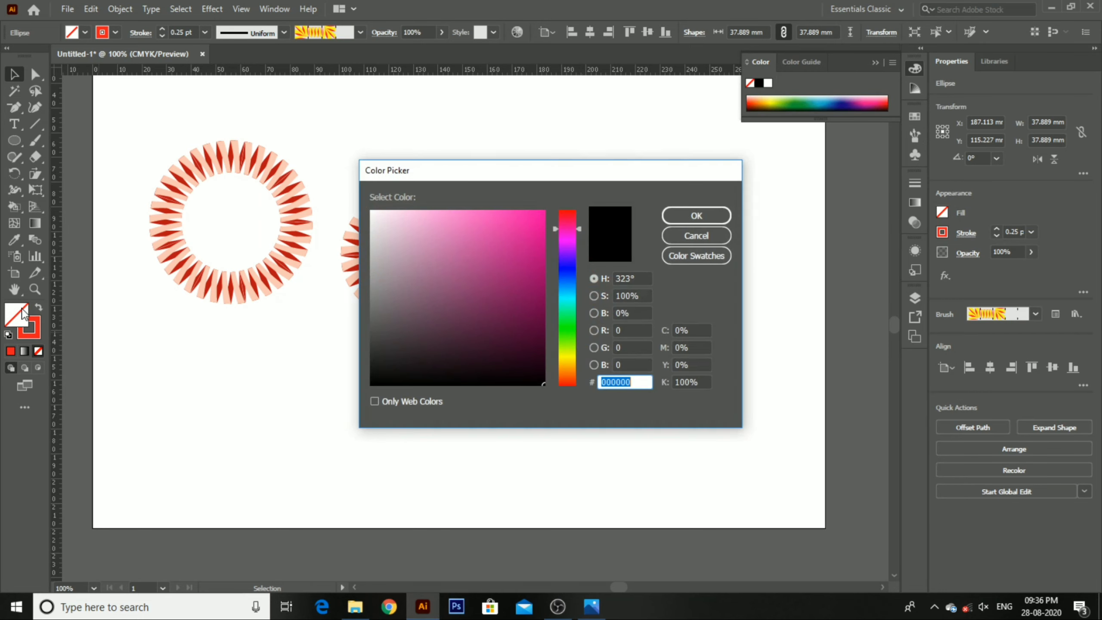
drag(427, 273, 537, 327)
click(689, 214)
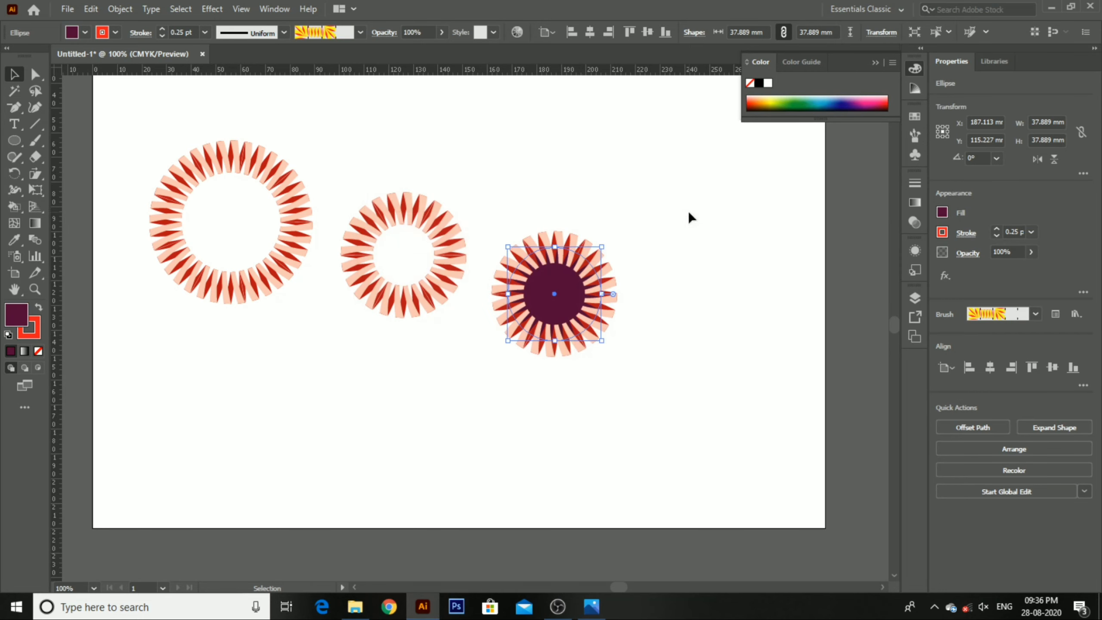
click(516, 396)
Change the purple-filled ring's stroke color to yellow
click(503, 318)
double_click(32, 339)
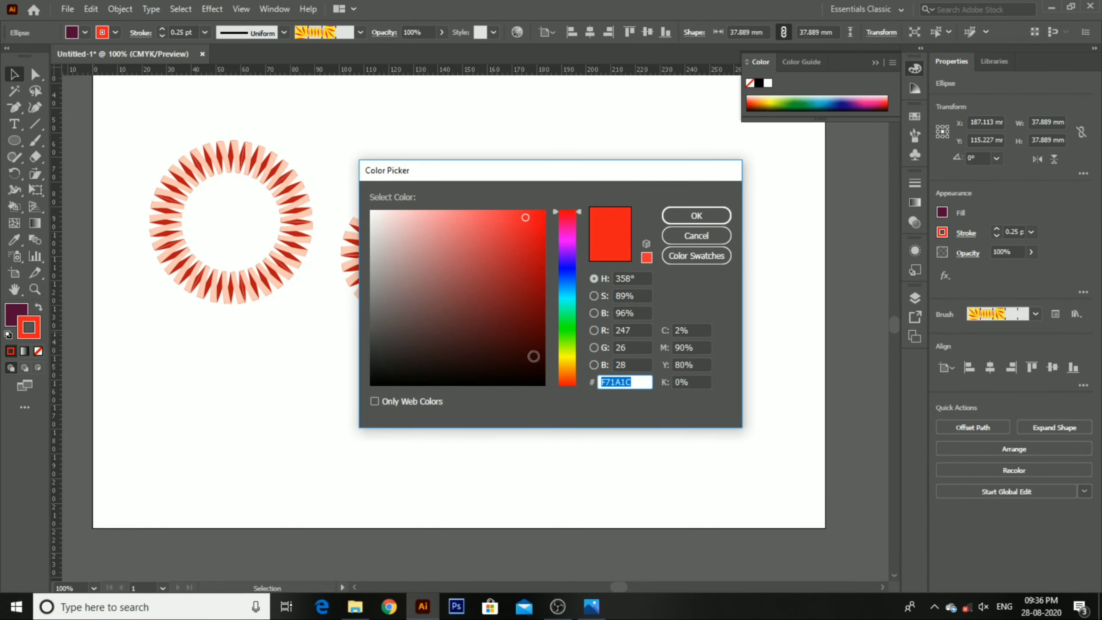
click(559, 357)
click(696, 216)
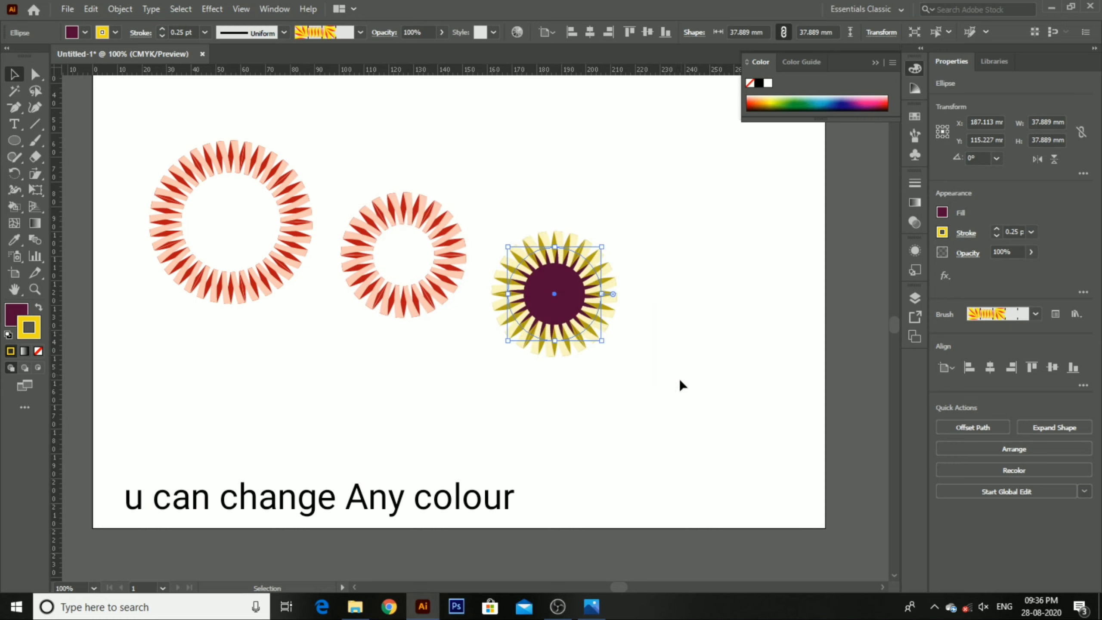
Change the middle ring's stroke color to orange F4821C
click(401, 308)
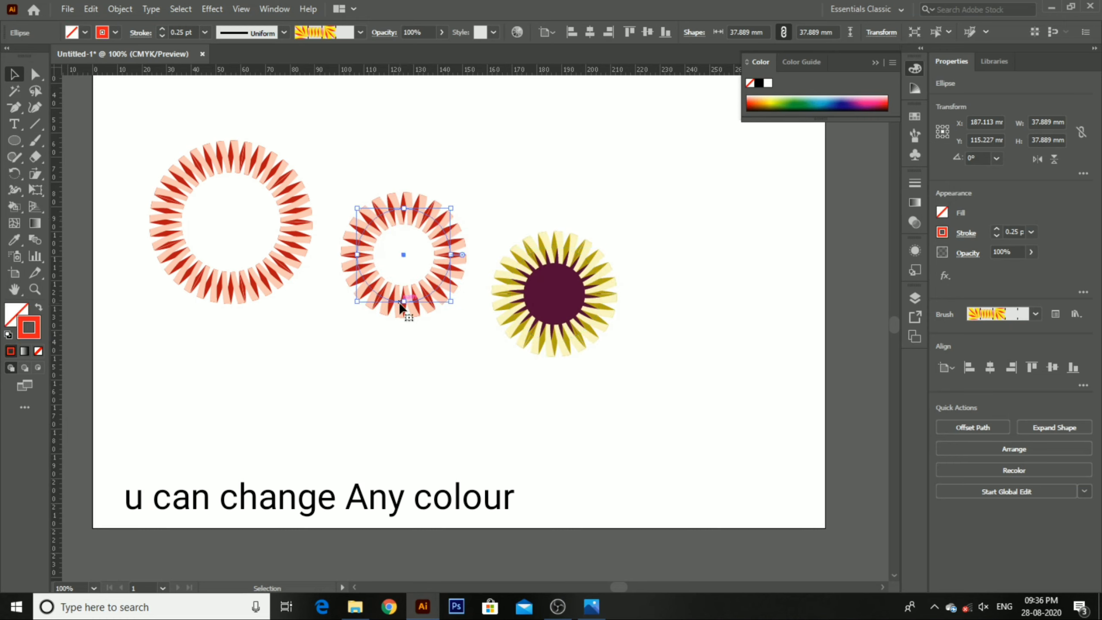
double_click(36, 338)
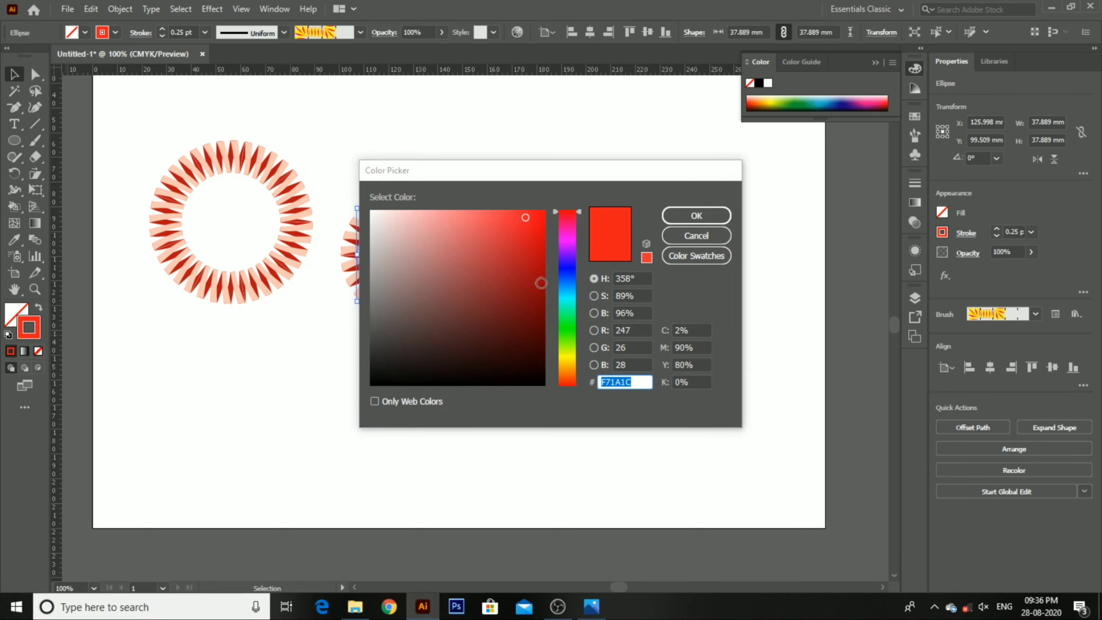
click(568, 350)
click(577, 372)
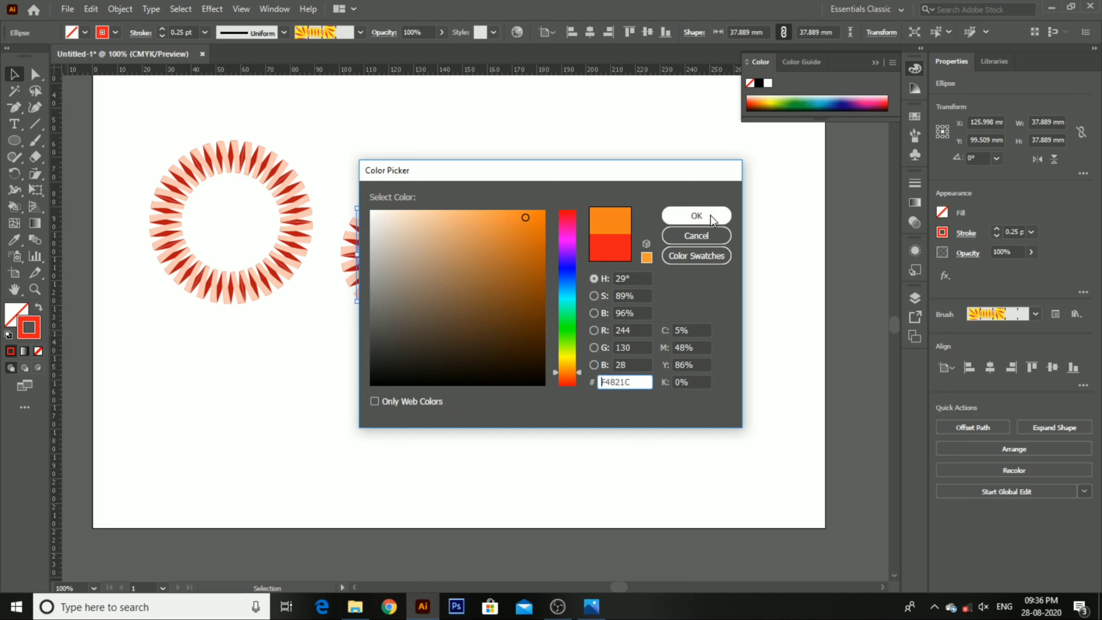
click(696, 216)
click(418, 451)
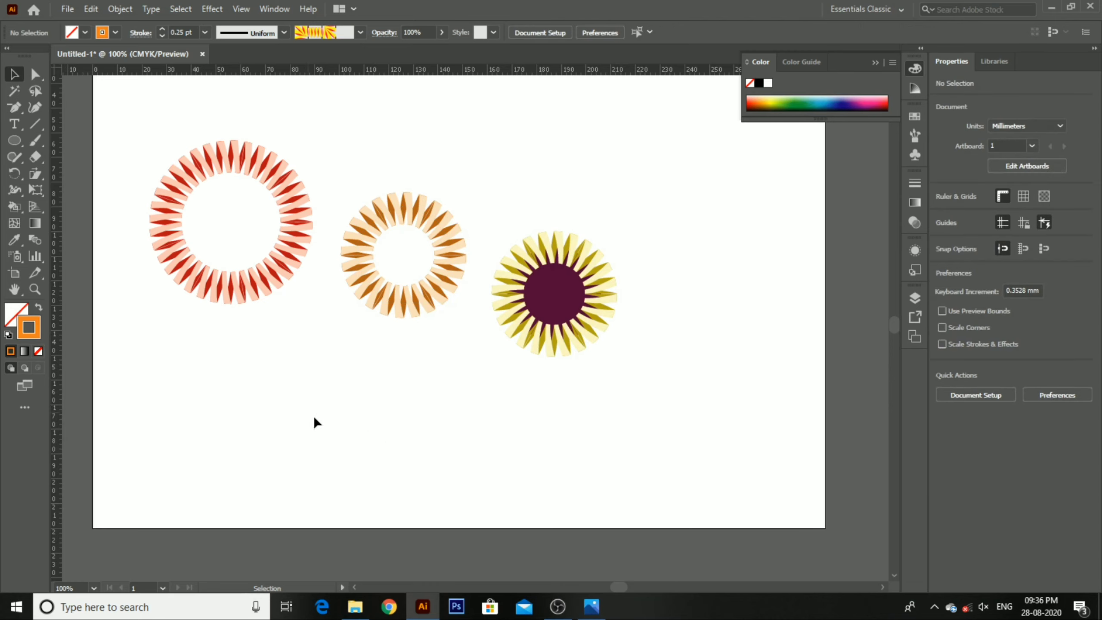
Duplicate the orange ring with the Move command and place the copy below it, slightly to the left
right_click(393, 311)
click(394, 307)
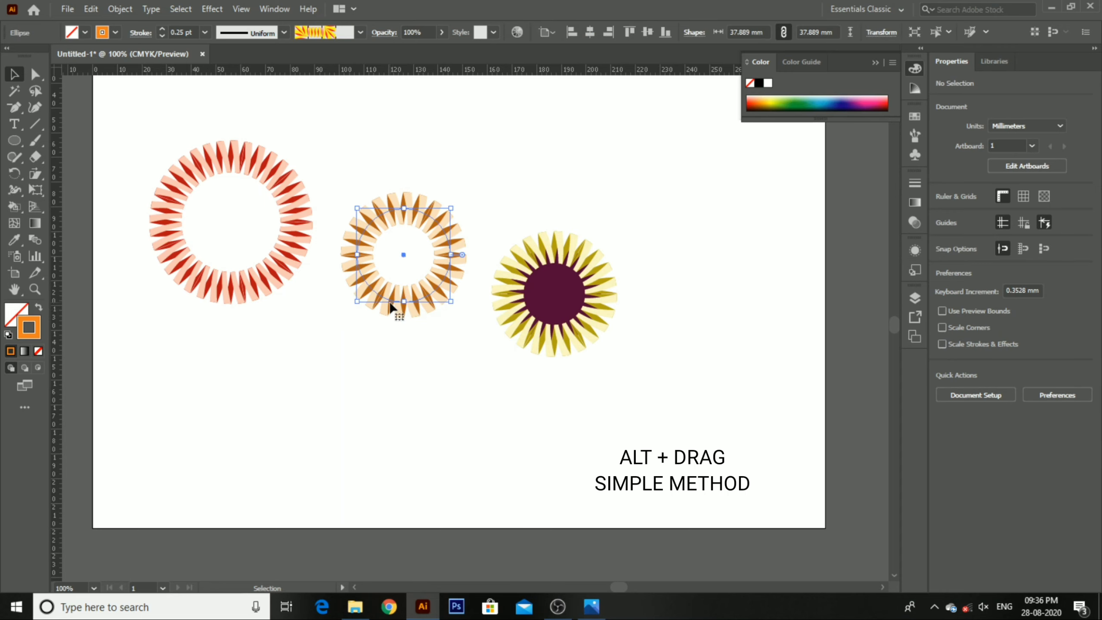
right_click(391, 306)
mouse_move(451, 216)
click(564, 236)
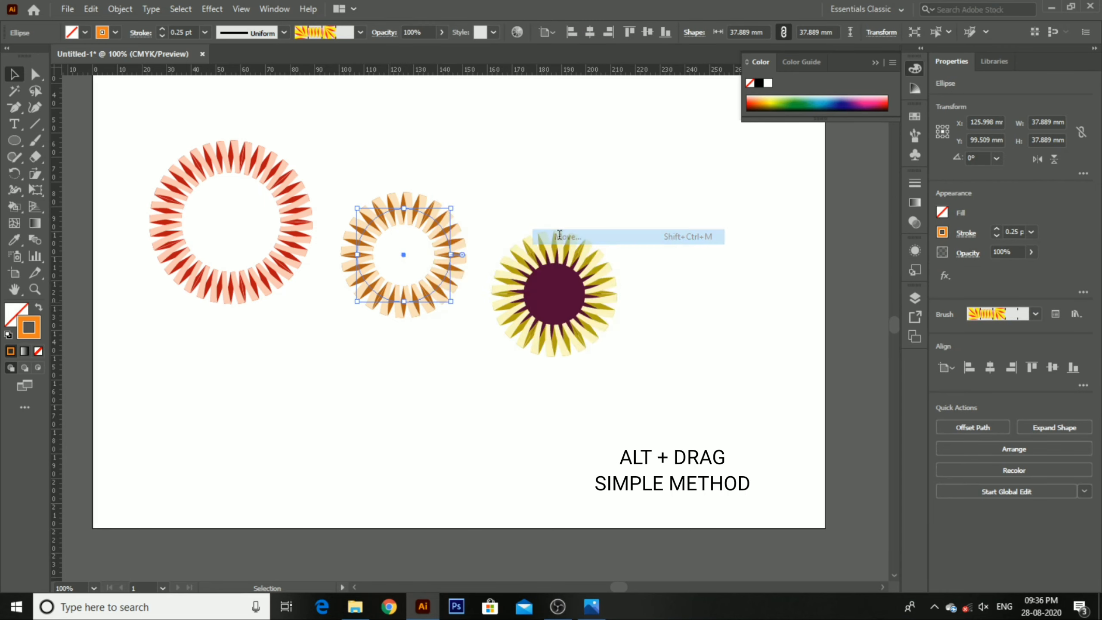
click(481, 403)
drag(360, 164, 380, 453)
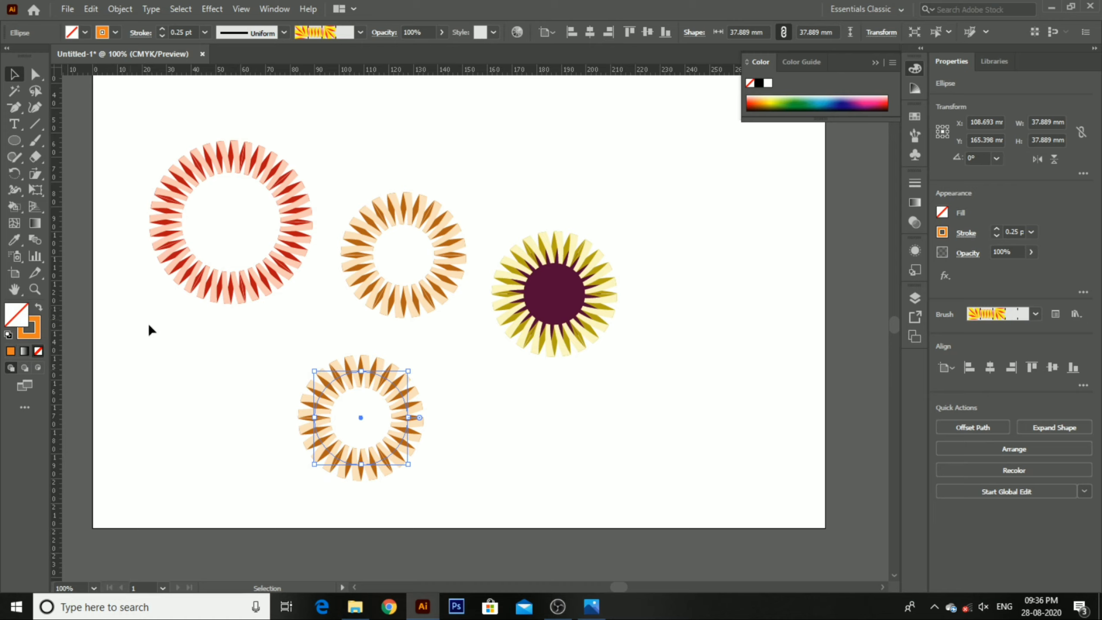
Scale the lower orange ring down proportionally to about 15 mm in diameter so its petals meet at the center
drag(408, 370, 377, 402)
click(415, 408)
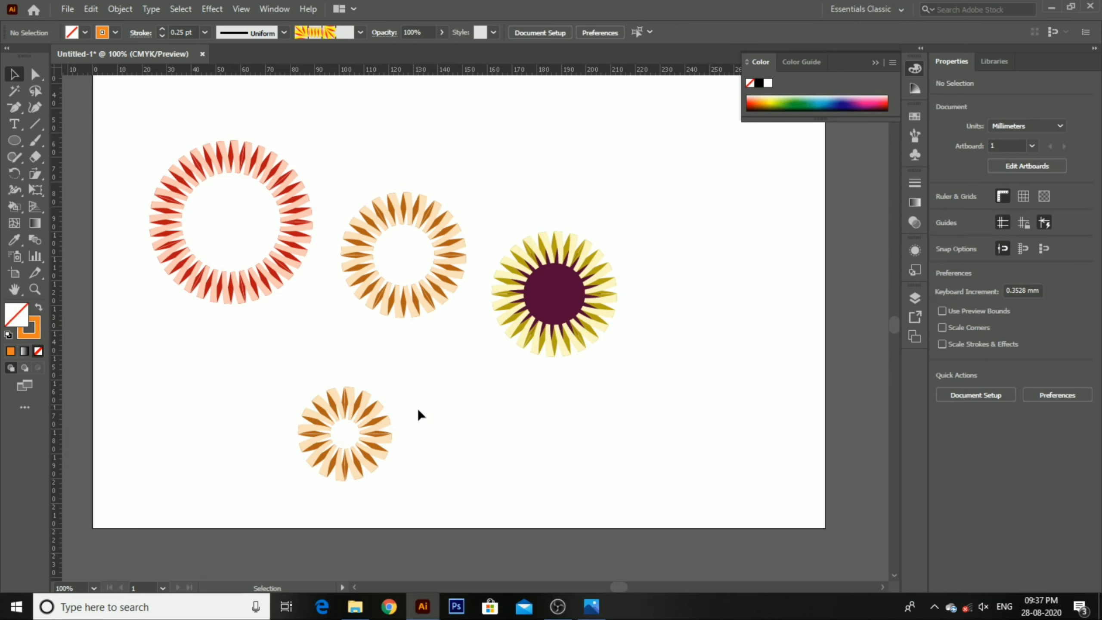
click(386, 414)
right_click(366, 415)
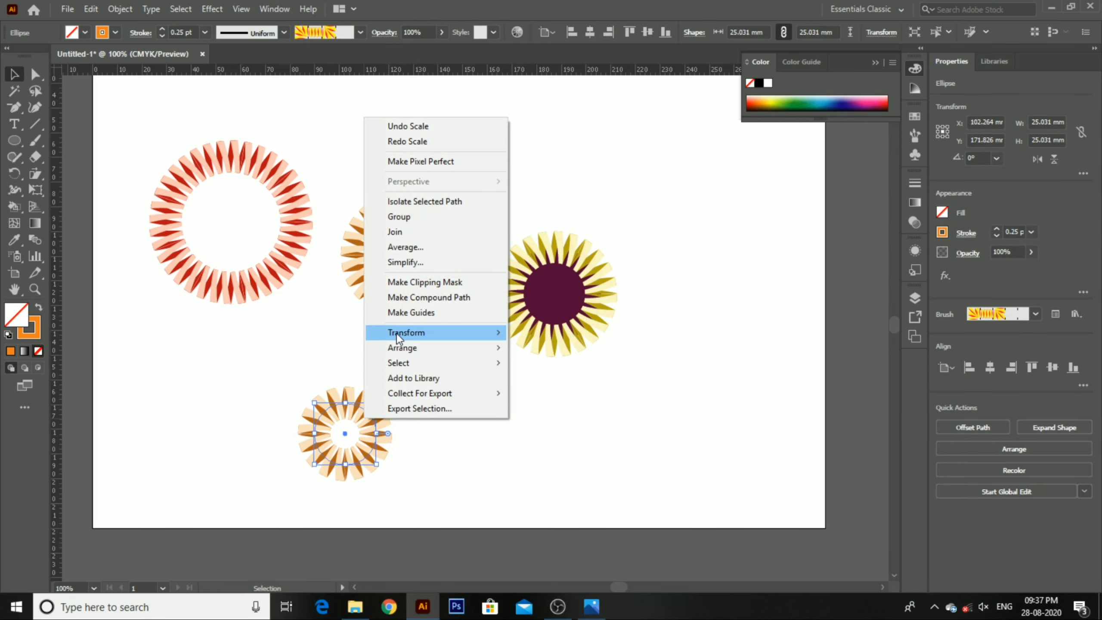
mouse_move(433, 332)
click(476, 446)
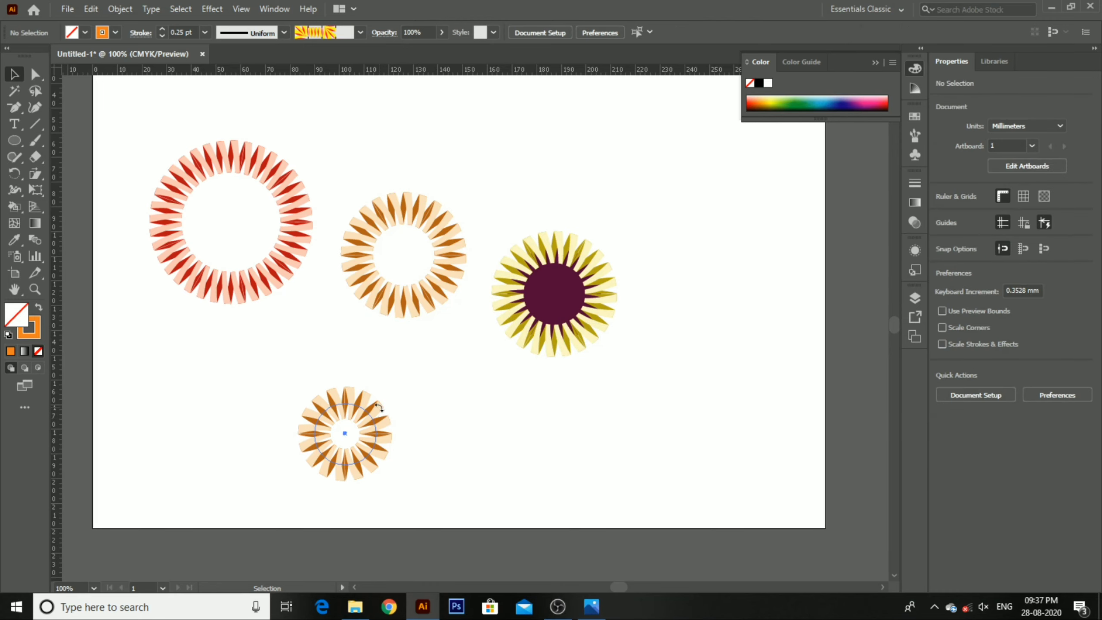
click(378, 407)
drag(379, 400, 351, 427)
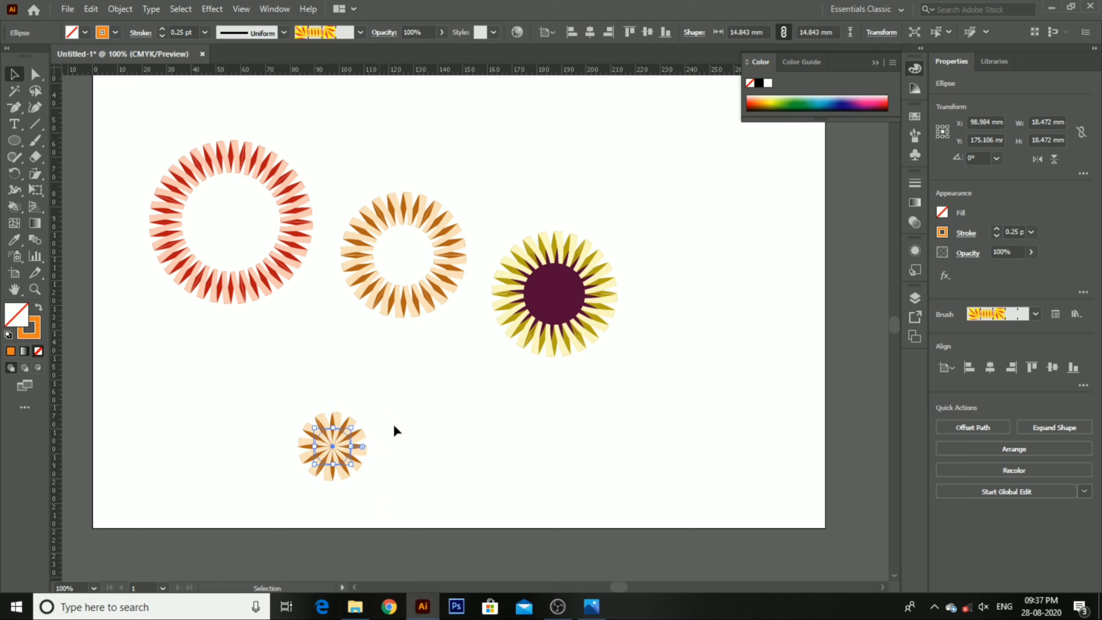
Fill the small orange flower's circle with a fully saturated green
double_click(15, 320)
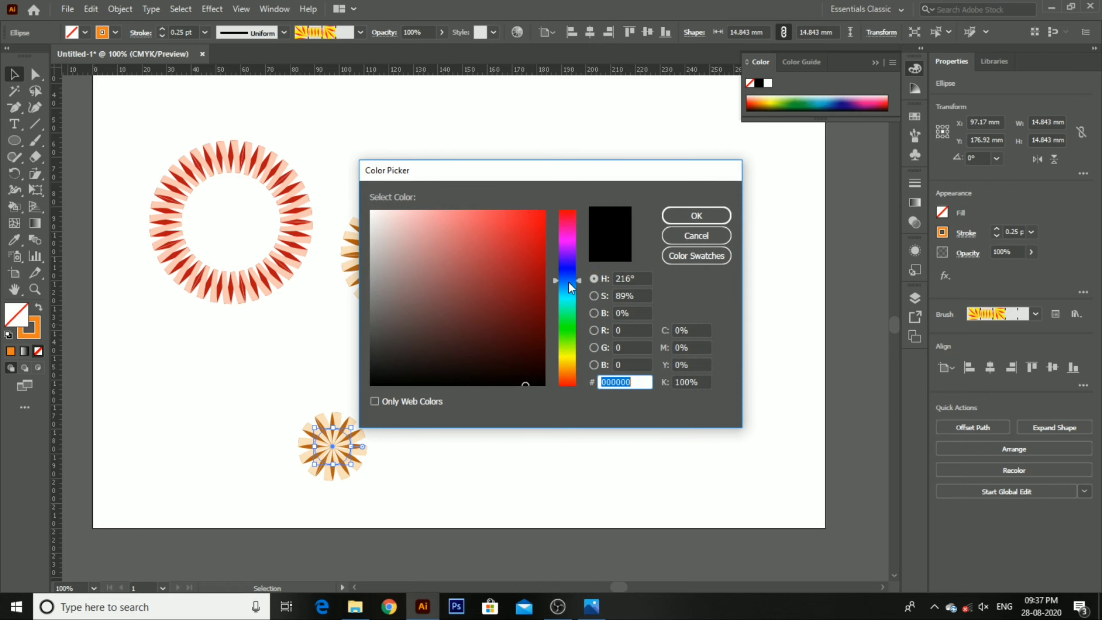
drag(568, 281, 567, 309)
click(544, 218)
click(677, 216)
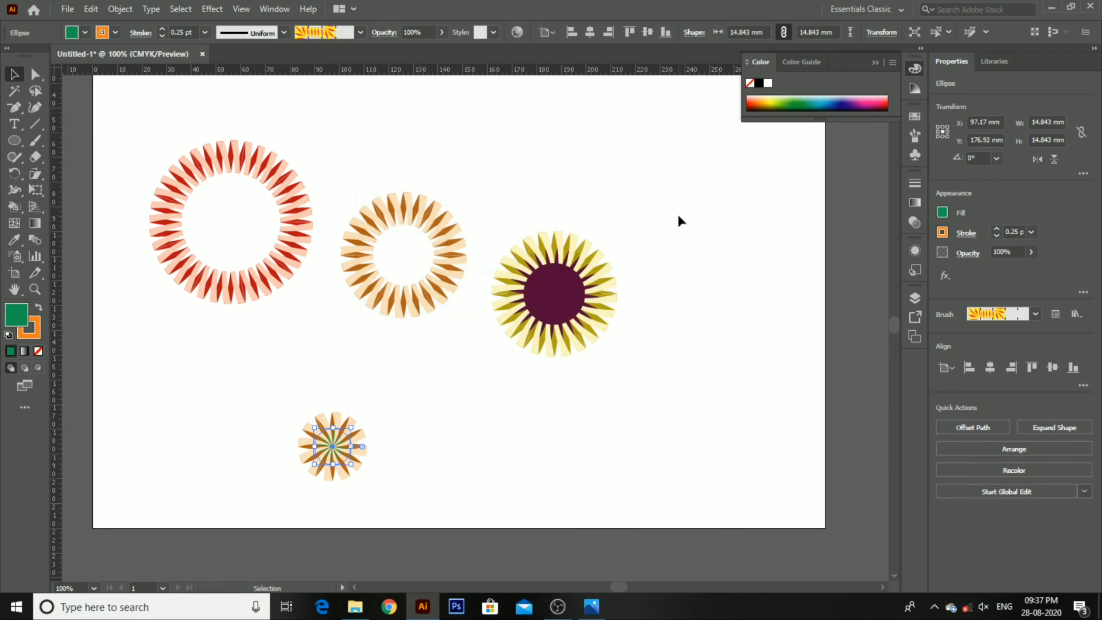
Create a reflected copy of the small green-filled flower directly on top of the original
right_click(339, 153)
mouse_move(400, 370)
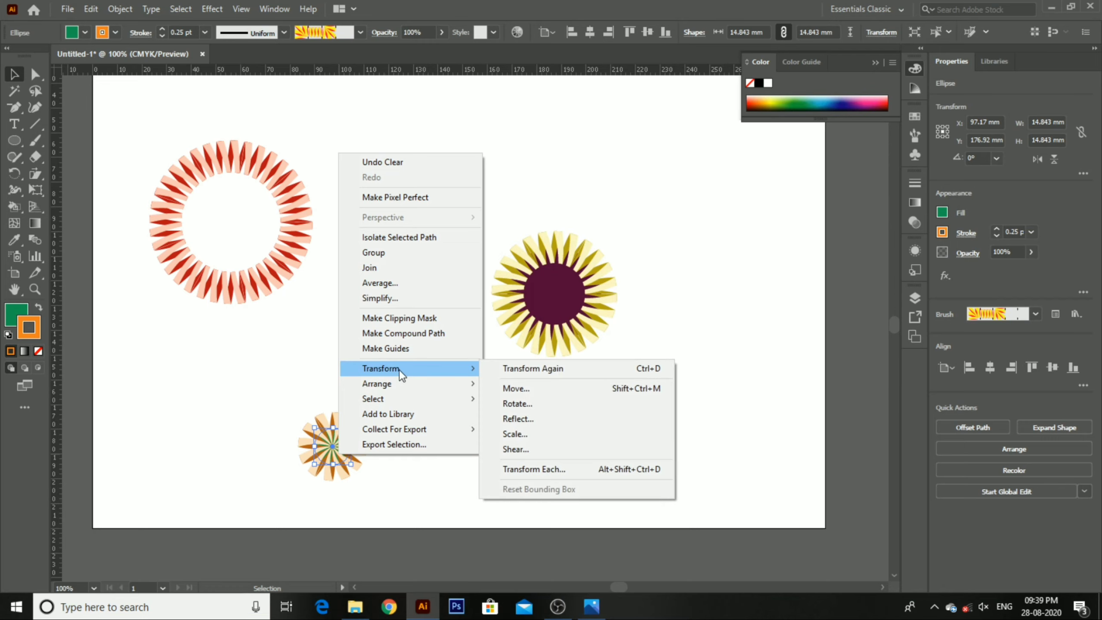
click(528, 418)
click(487, 388)
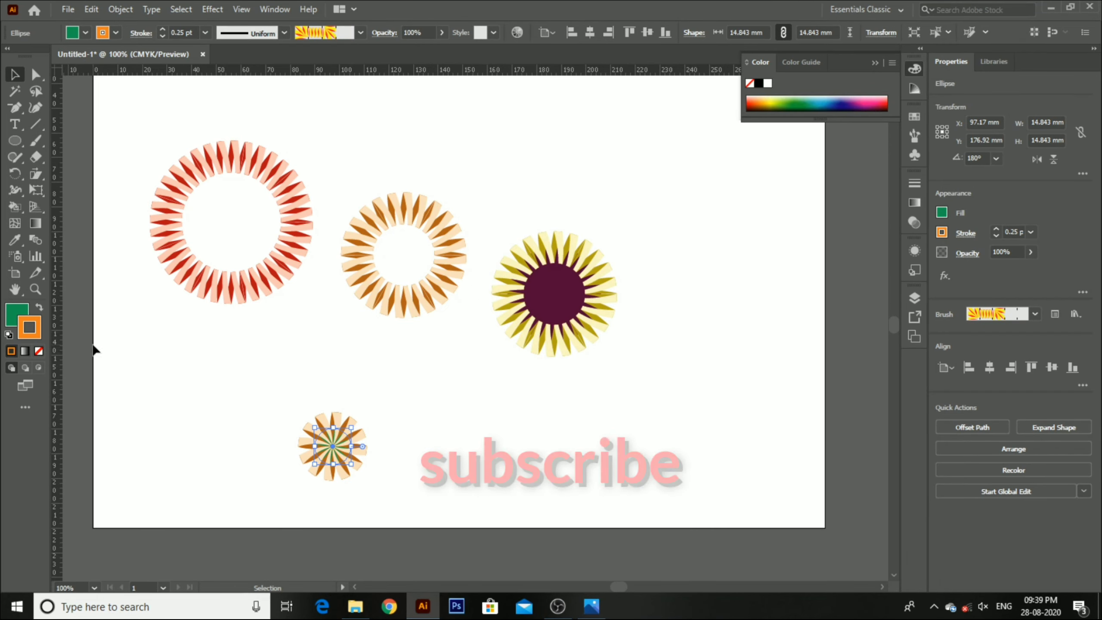
Change the reflected copy's stroke color to purple BB20EF
double_click(27, 321)
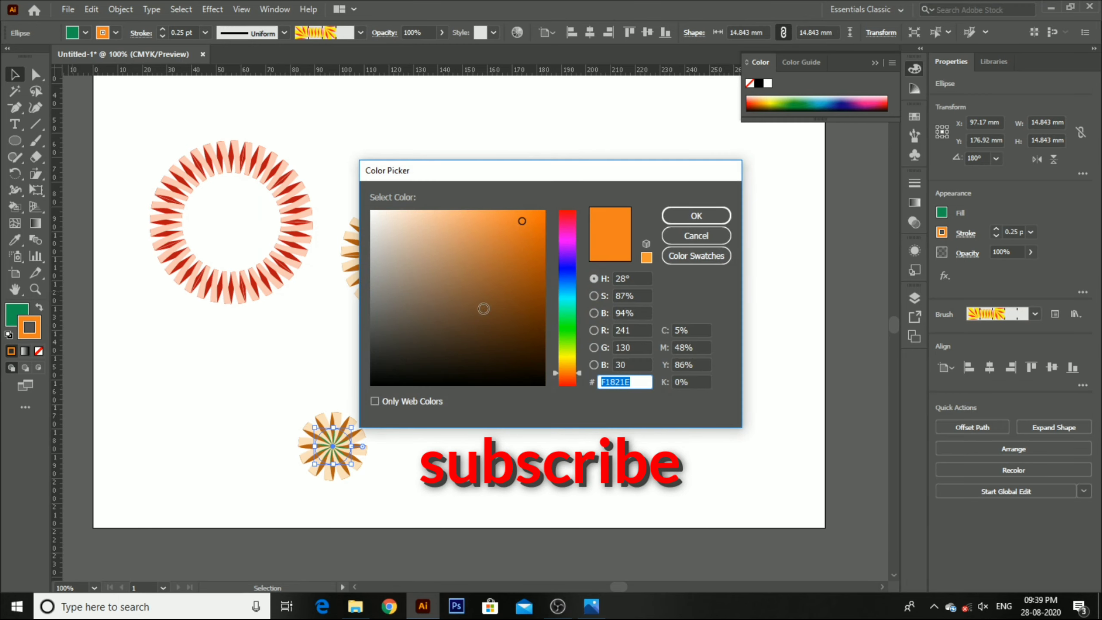
click(559, 323)
click(559, 238)
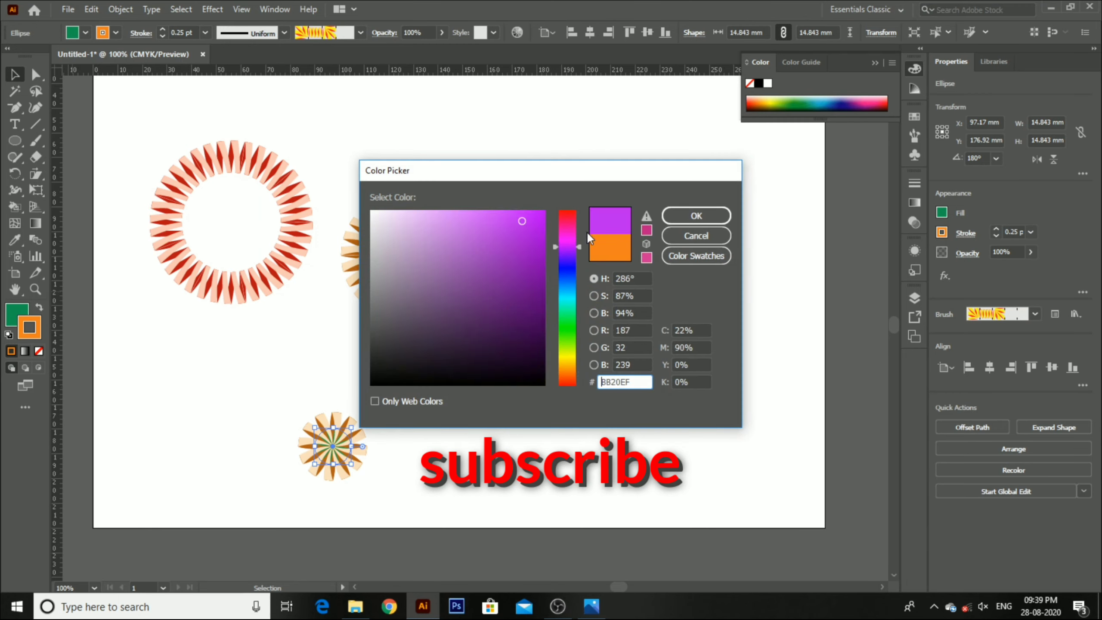
click(696, 215)
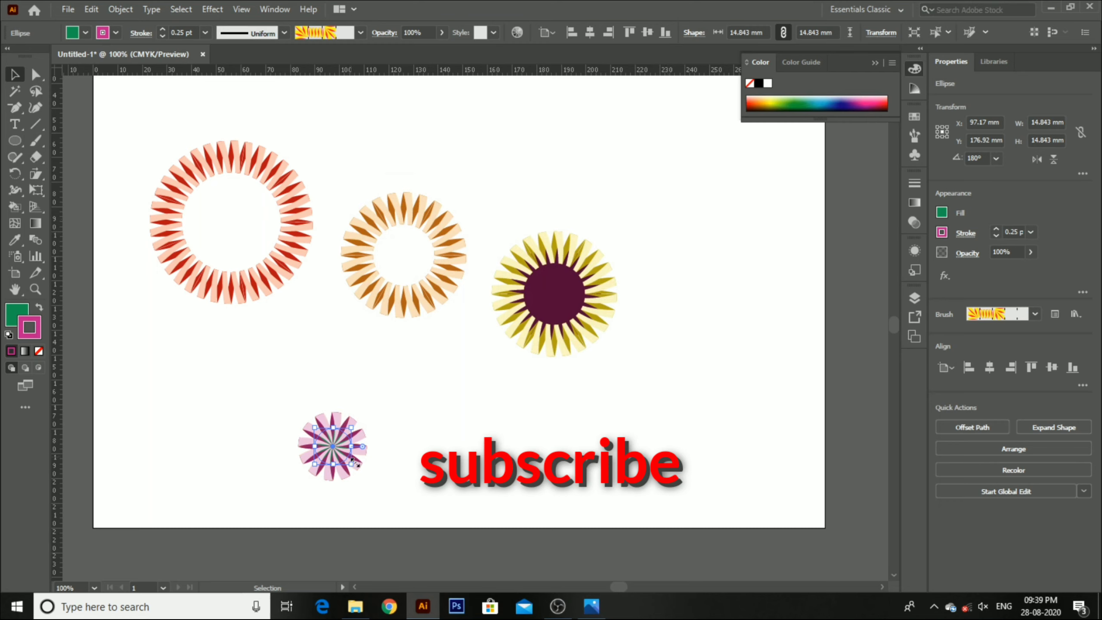
Rotate the purple copy slightly so its petals fill the gaps between the orange petals beneath, and deselect it
drag(355, 463, 355, 466)
drag(355, 465, 350, 473)
click(389, 477)
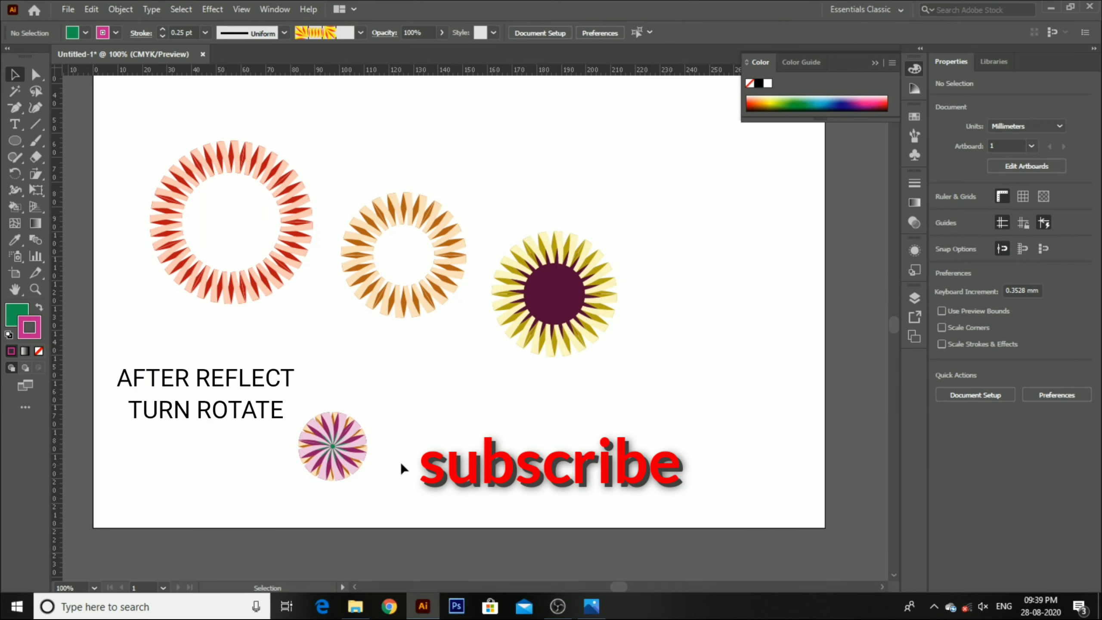
Select both layers of the small two-tone flower and move them to the right of the yellow flower, slightly lower
drag(282, 408, 402, 490)
drag(351, 458, 723, 340)
drag(342, 462, 682, 341)
click(653, 436)
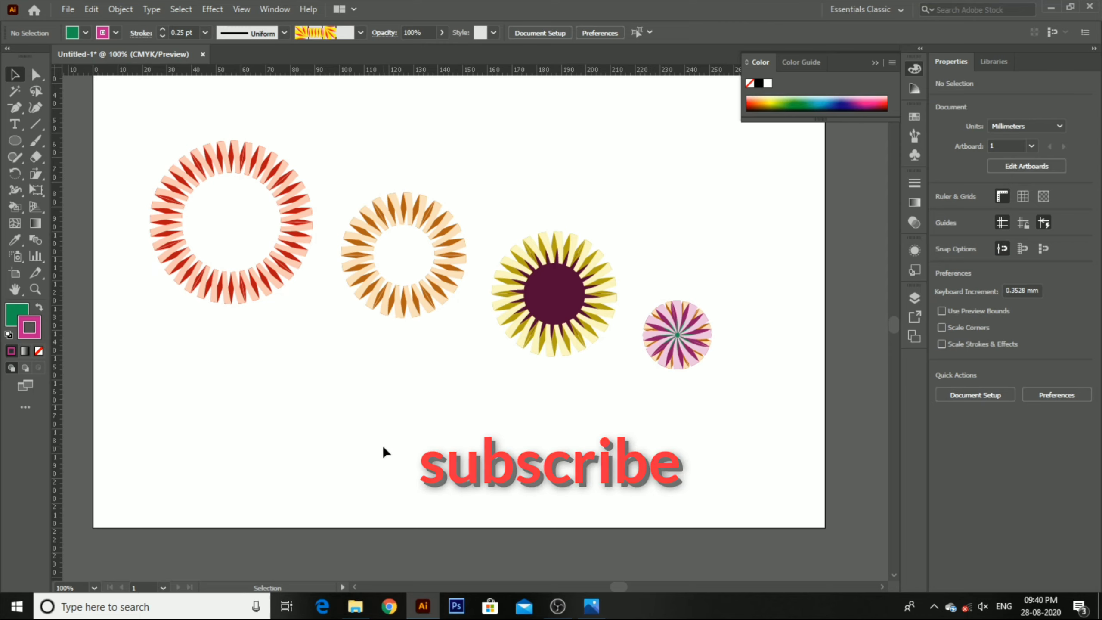
scroll(289, 408, up, 2)
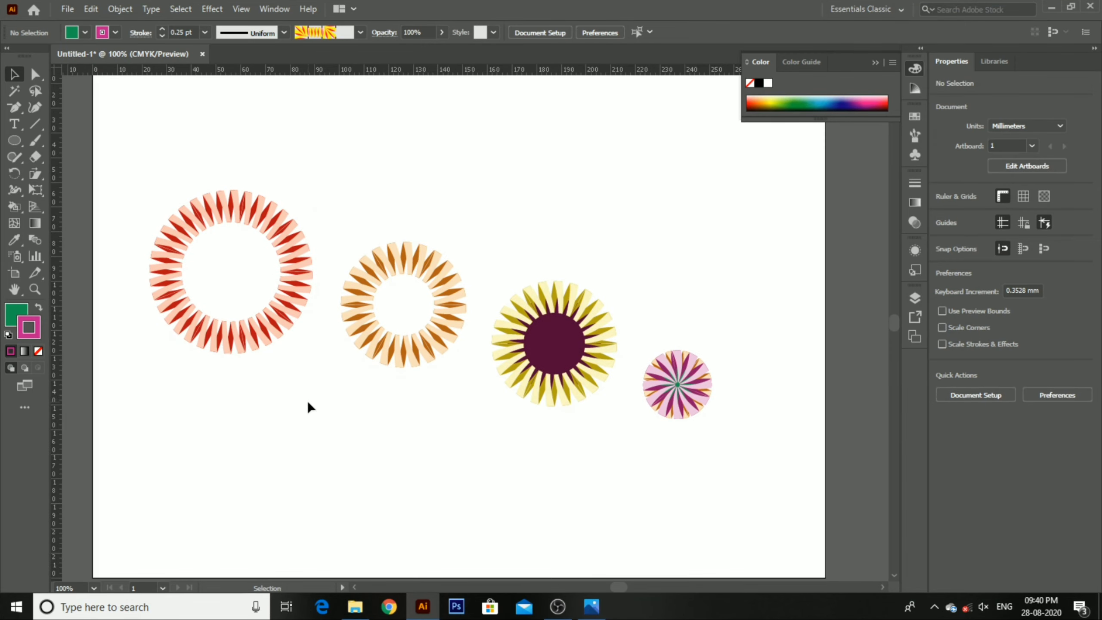